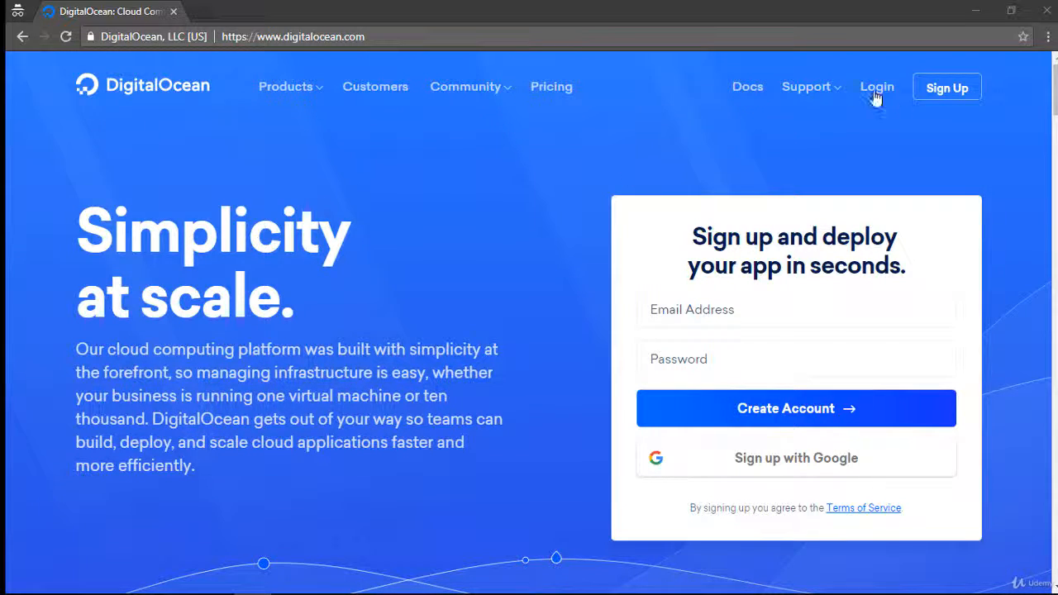
# Step: Create a DigitalOcean account by filling in the email address and account password and submitting the sign-up form
pyautogui.click(693, 312)
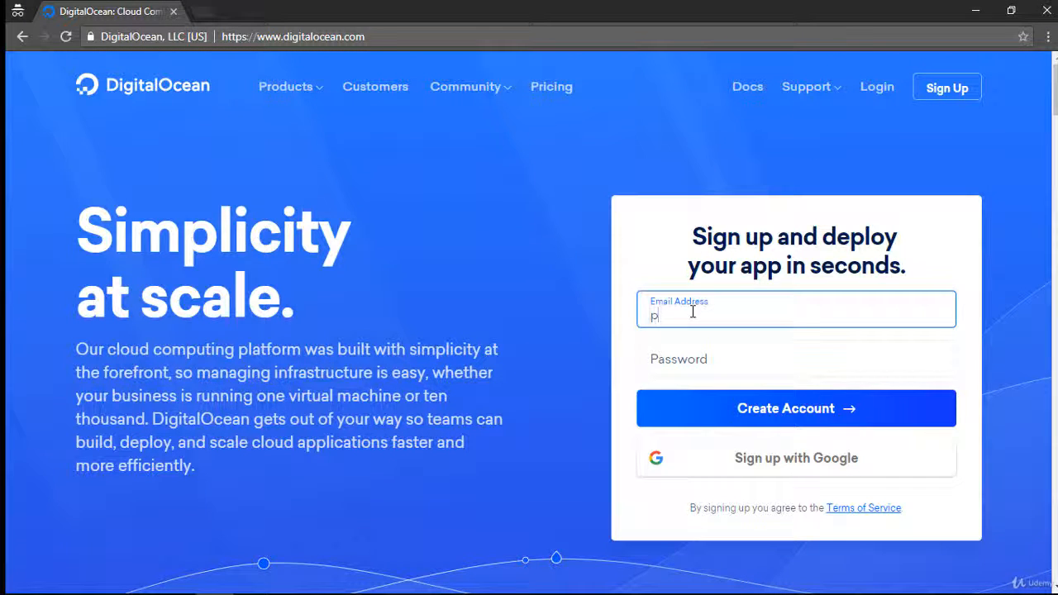
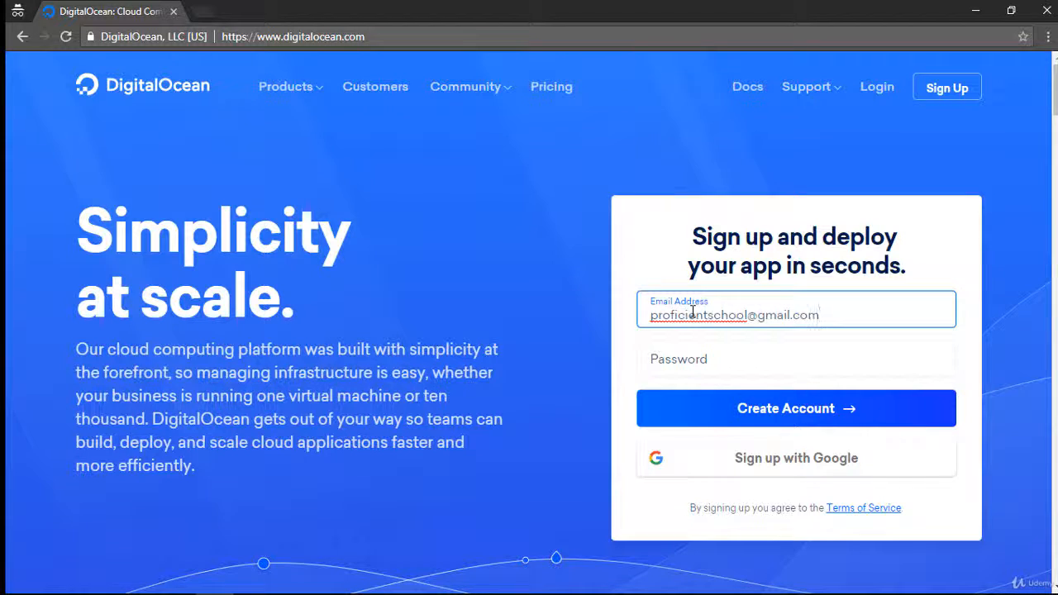
pyautogui.press('Tab')
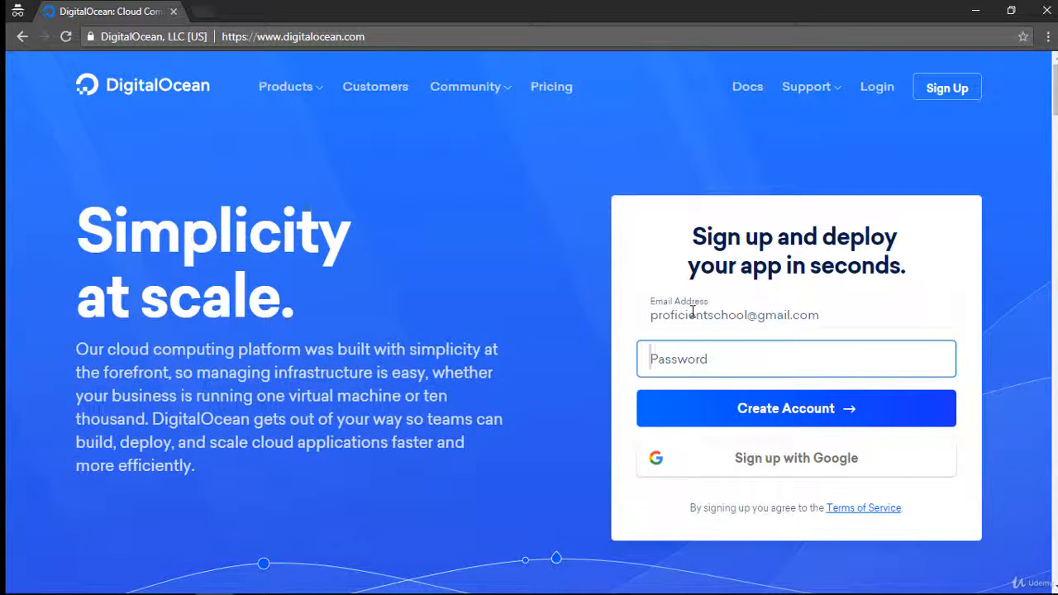
pyautogui.write('•••••')
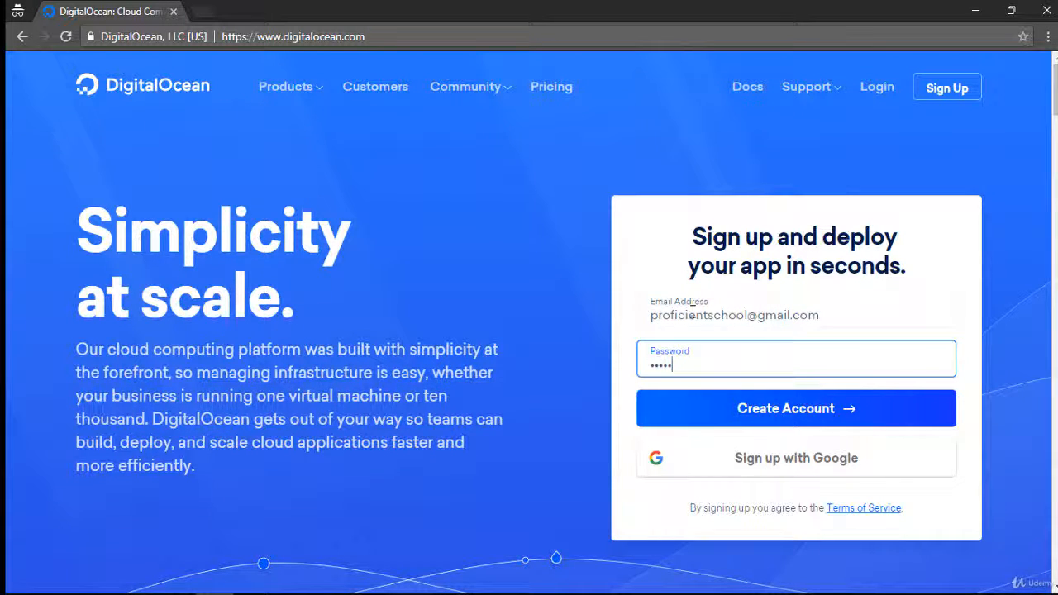
pyautogui.write('••••')
pyautogui.click(760, 410)
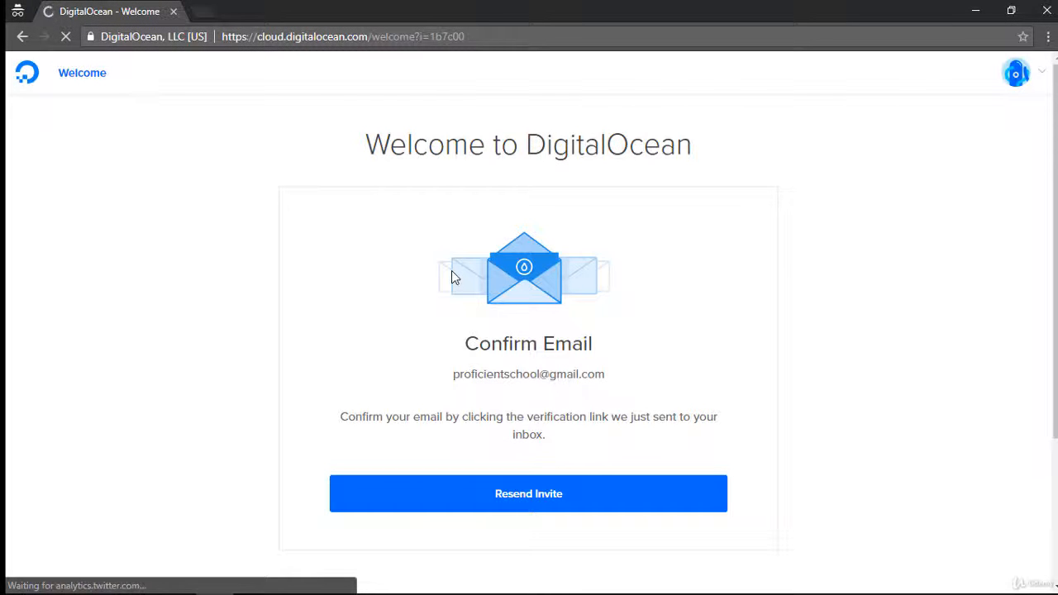
# Step: Open Gmail in a new tab and submit the account's email address on the Google sign-in page
pyautogui.click(200, 11)
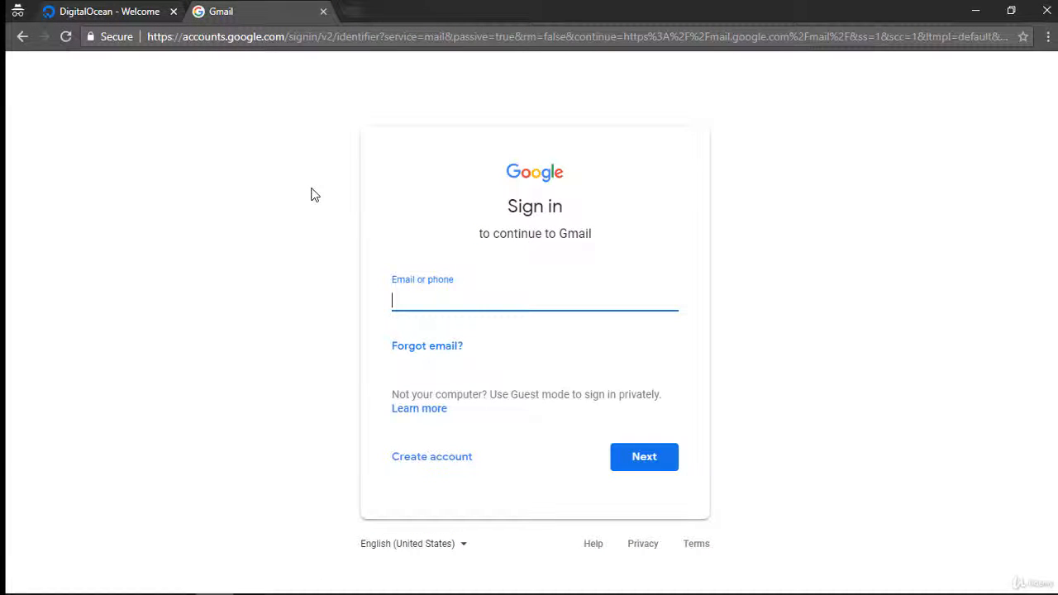
pyautogui.write('profi')
pyautogui.press('Down')
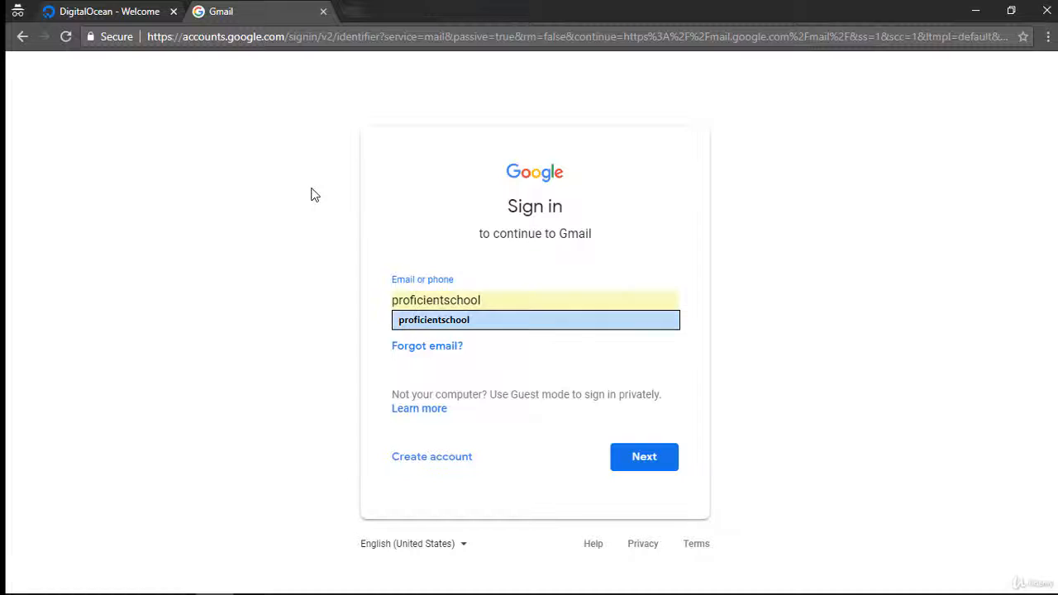
pyautogui.press('Return')
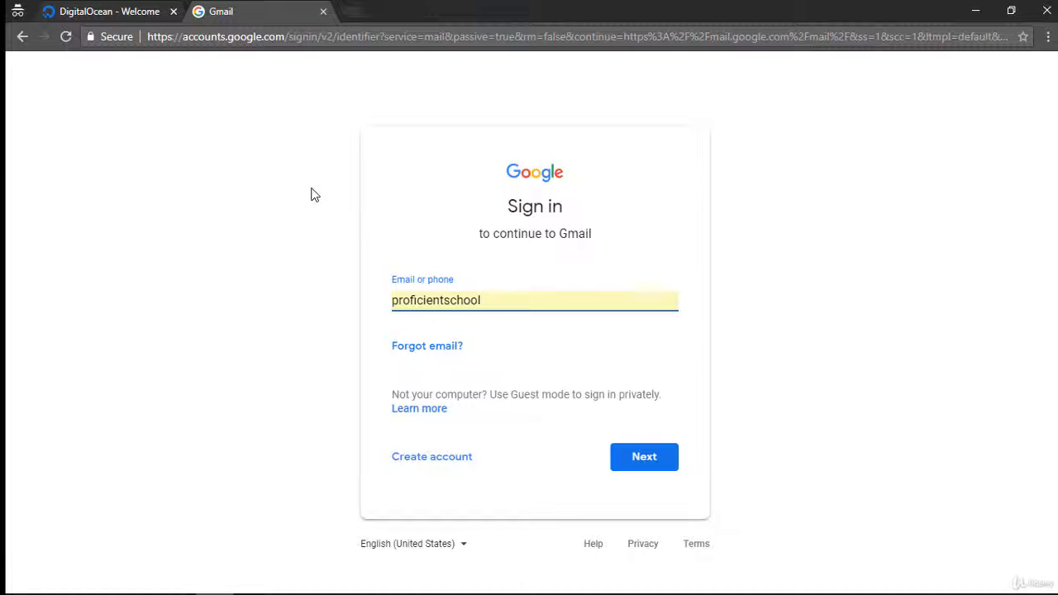
pyautogui.press('Return')
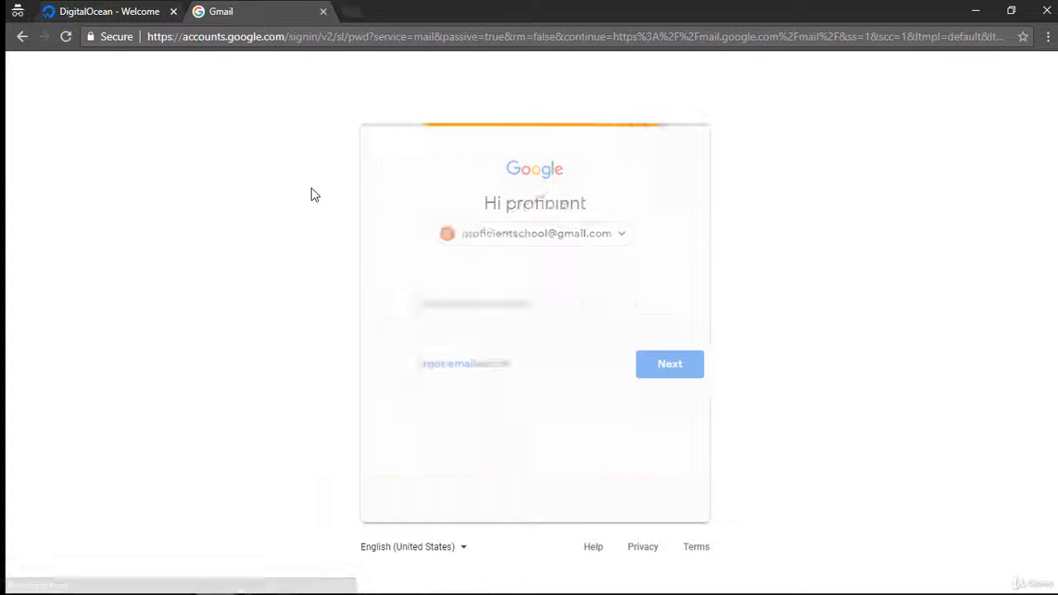
# Step: Enter the Google account password and sign in to Gmail
pyautogui.write('•••')
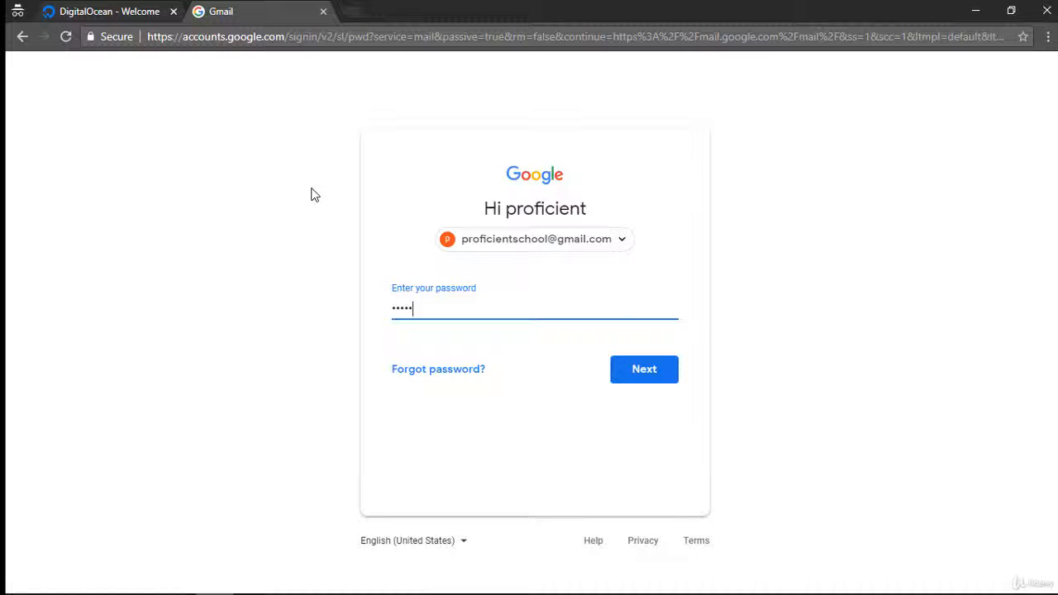
pyautogui.hotkey('ctrl', 'a')
pyautogui.write('•••••••••')
pyautogui.press('Return')
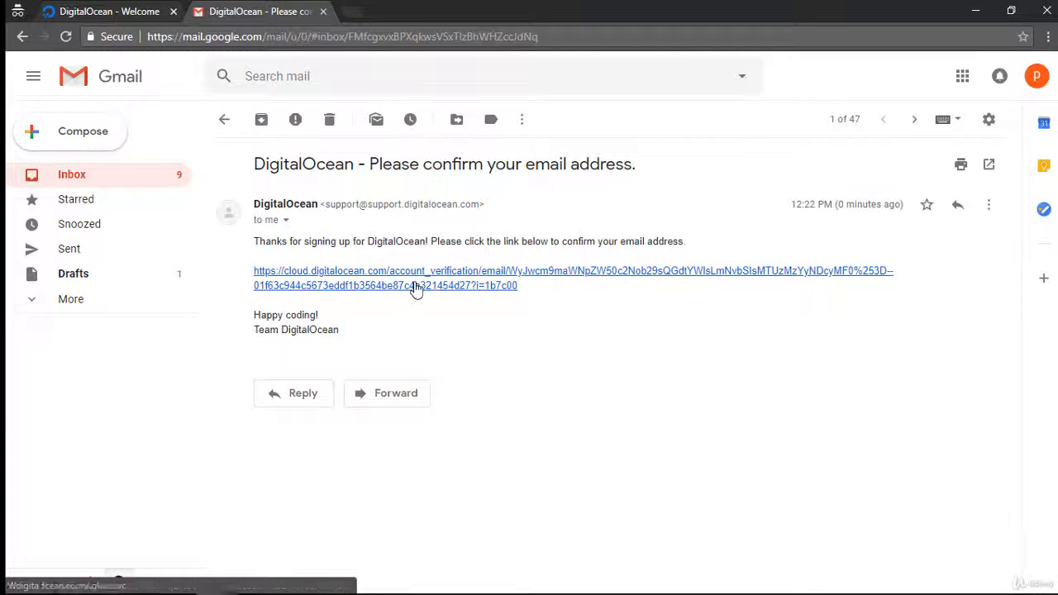
# Step: Confirm the email address through the verification link in DigitalOcean's message, and close the Gmail and original DigitalOcean tabs
pyautogui.click(415, 285)
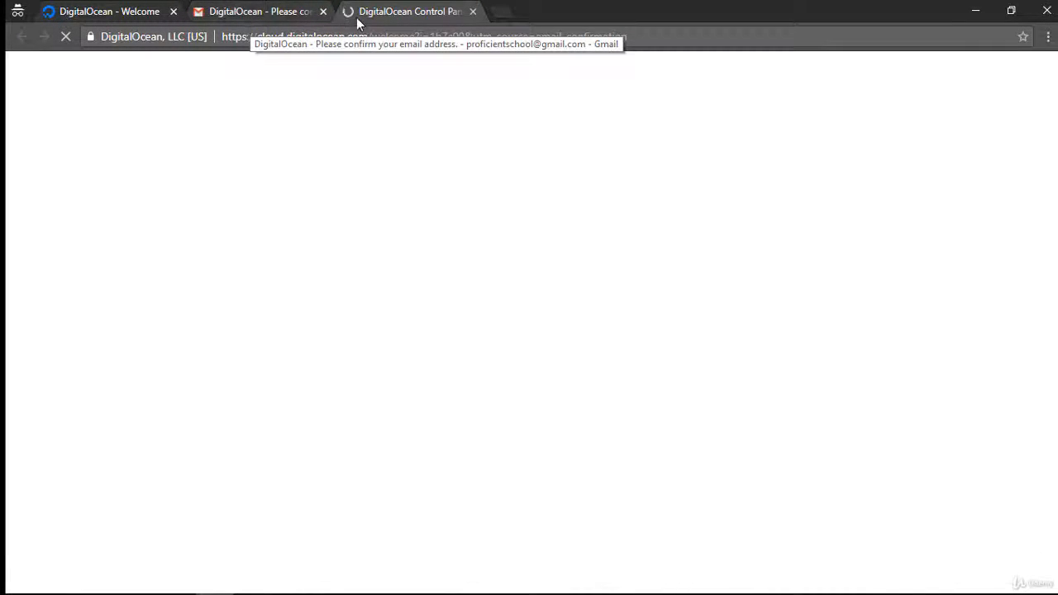
pyautogui.click(323, 12)
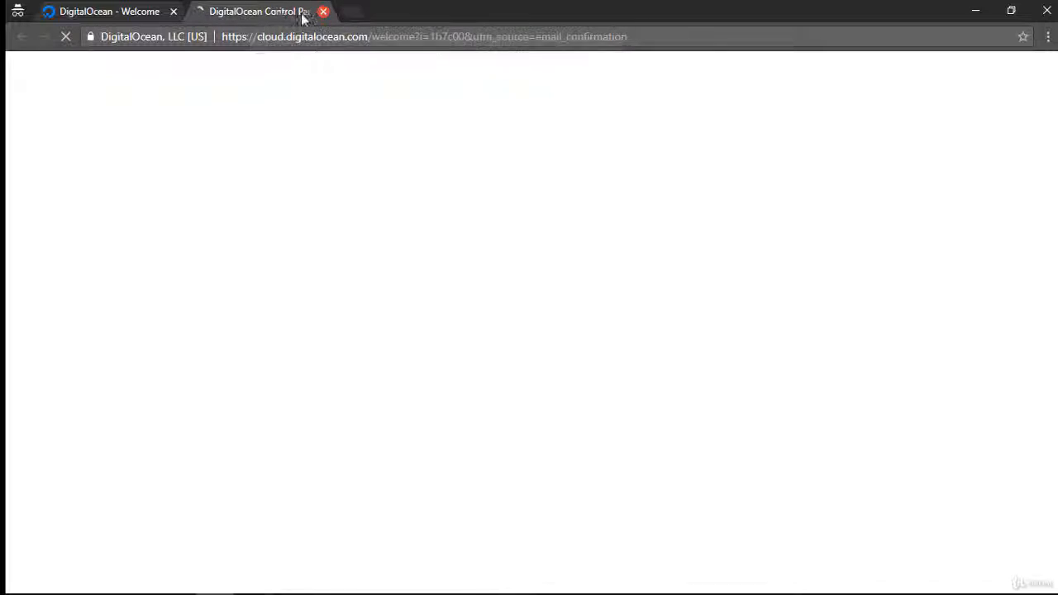
pyautogui.click(172, 11)
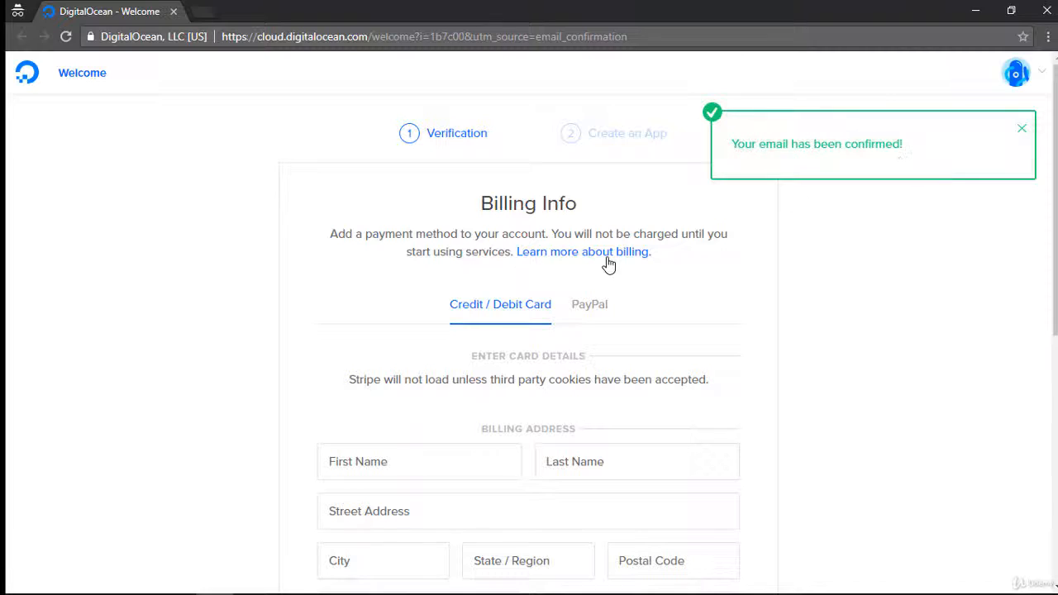
# Step: Compare the PayPal and Credit / Debit Card payment options in the billing info form
pyautogui.click(605, 319)
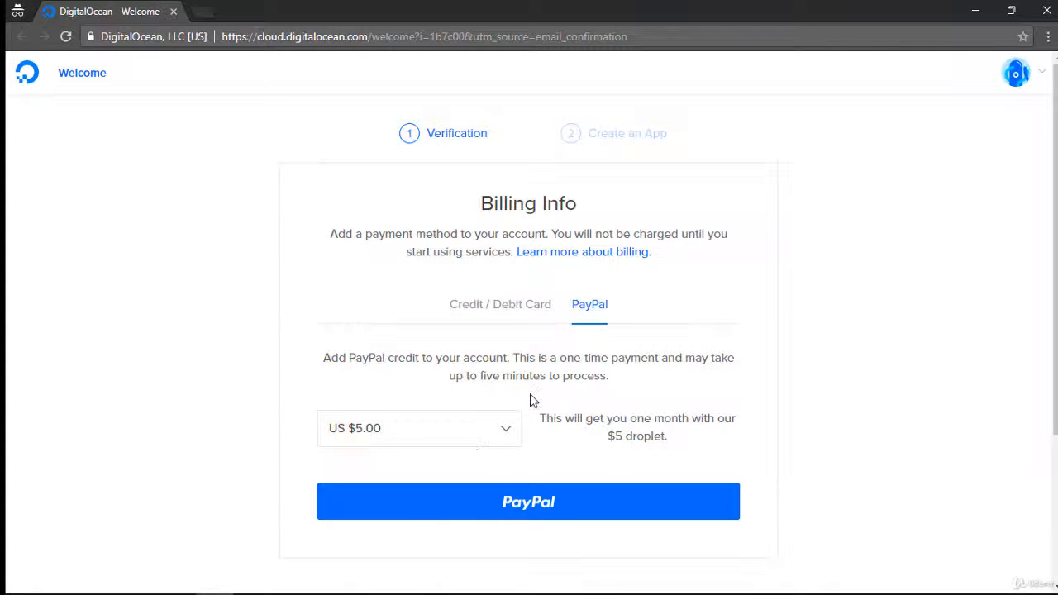
pyautogui.click(519, 306)
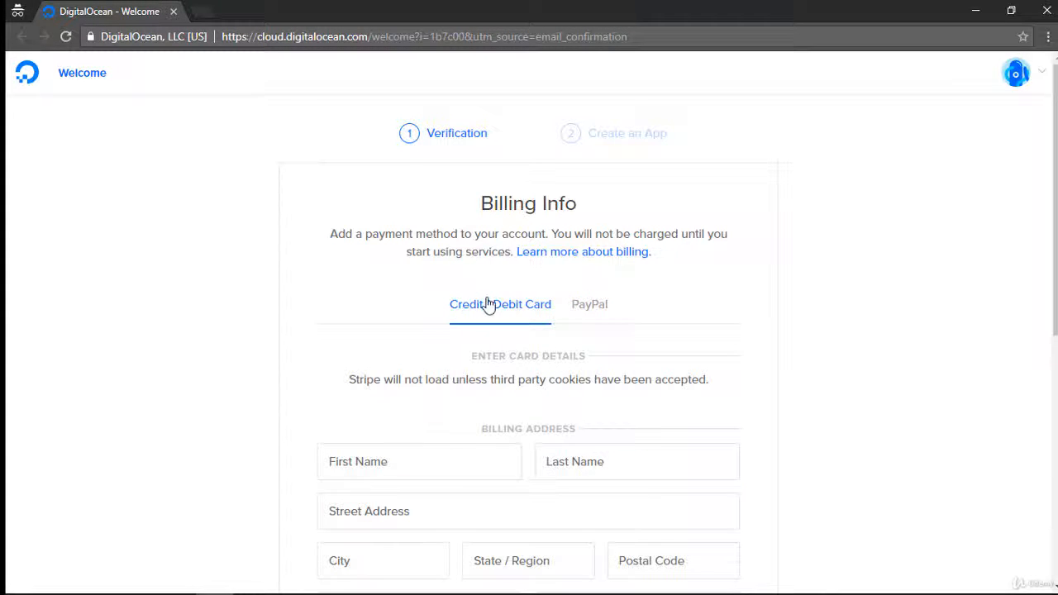
pyautogui.scroll(-4, 432, 326)
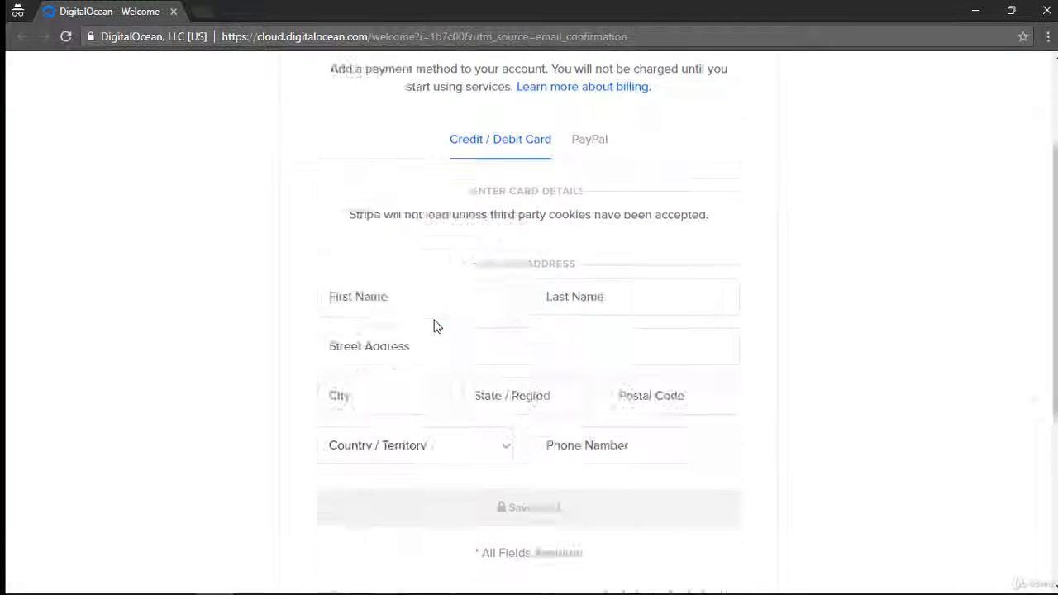
pyautogui.scroll(4, 414, 319)
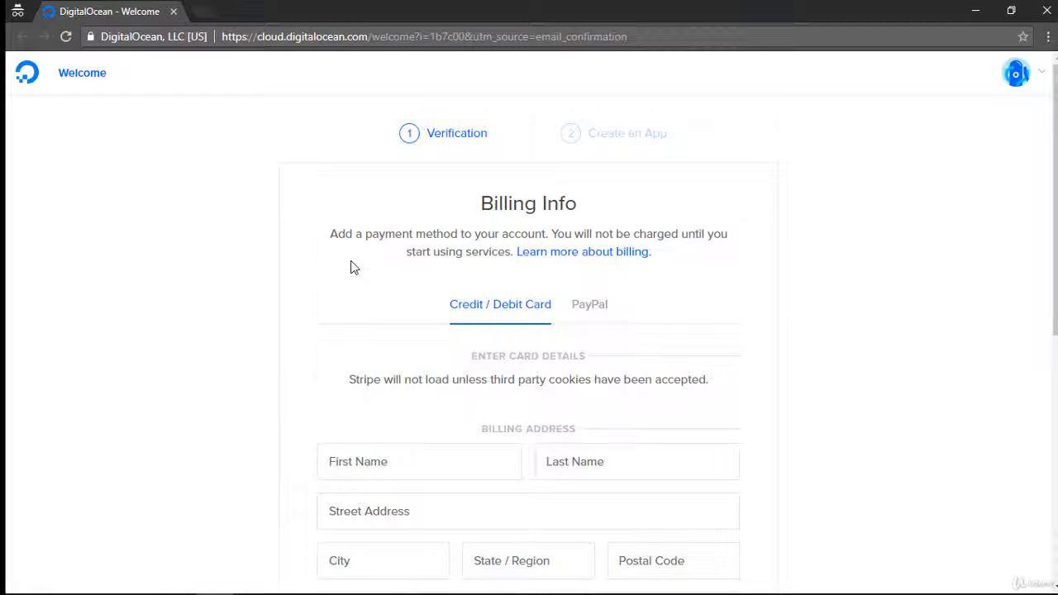
# Step: Fill in the credit card details and billing address, and save the card as the payment method
pyautogui.scroll(-4, 350, 265)
pyautogui.click(377, 152)
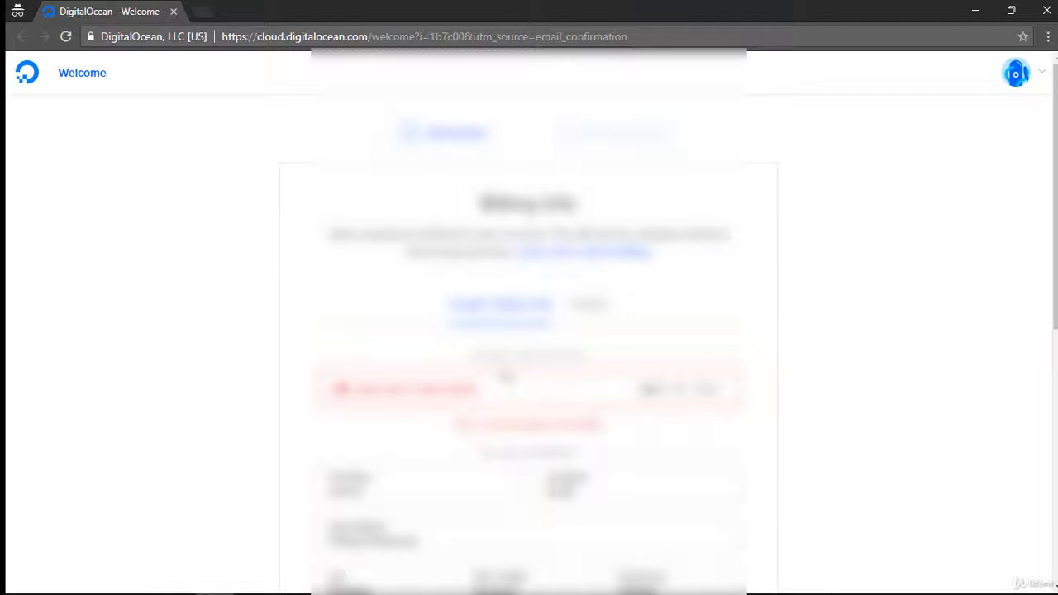
pyautogui.scroll(-4, 508, 377)
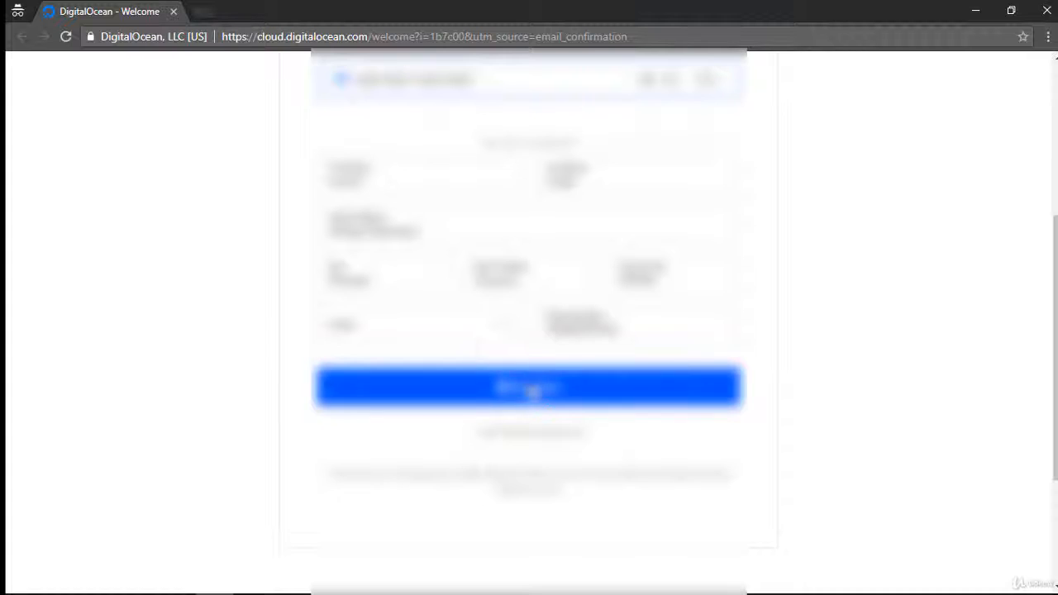
pyautogui.click(533, 389)
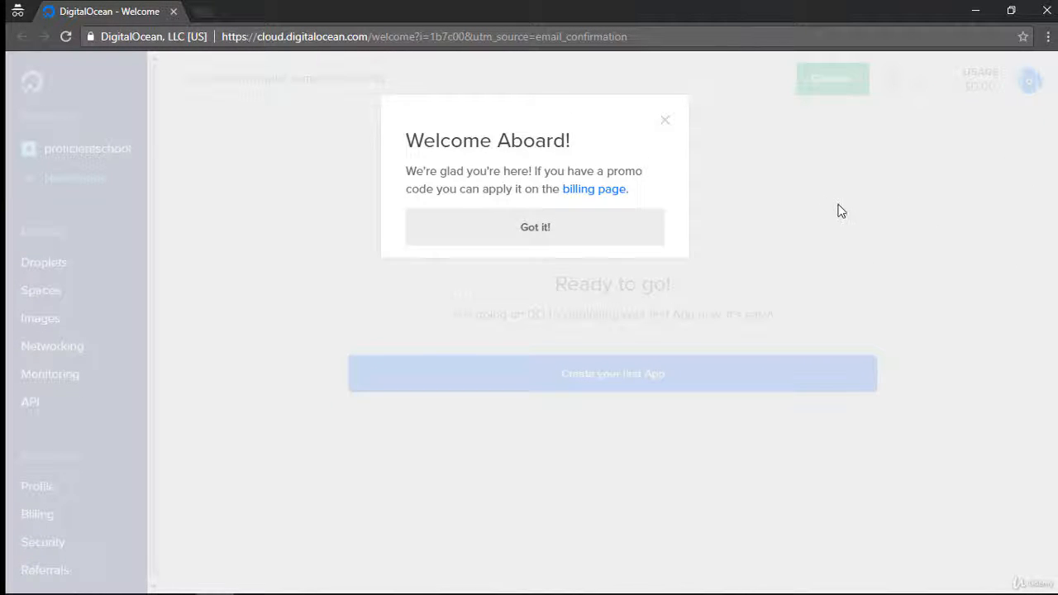
# Step: Dismiss the welcome message and start creating a new Droplet
pyautogui.click(549, 235)
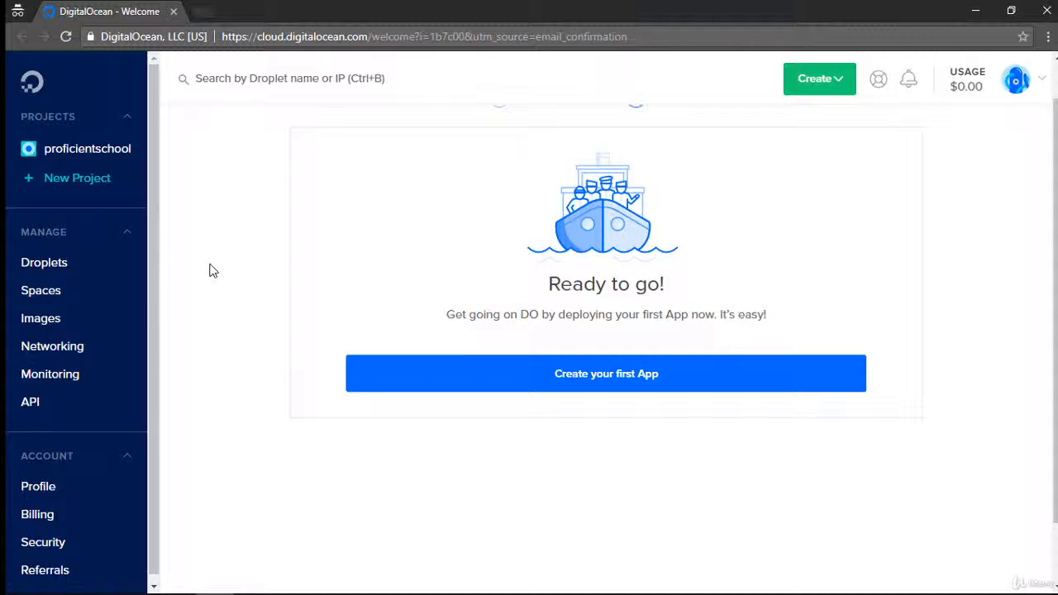
pyautogui.click(843, 87)
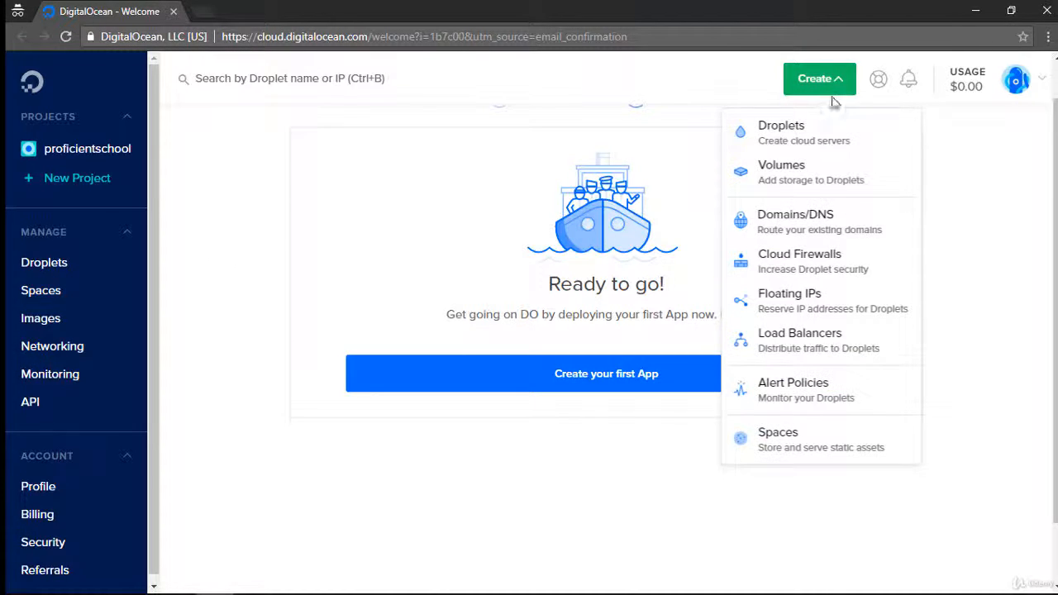
pyautogui.click(800, 130)
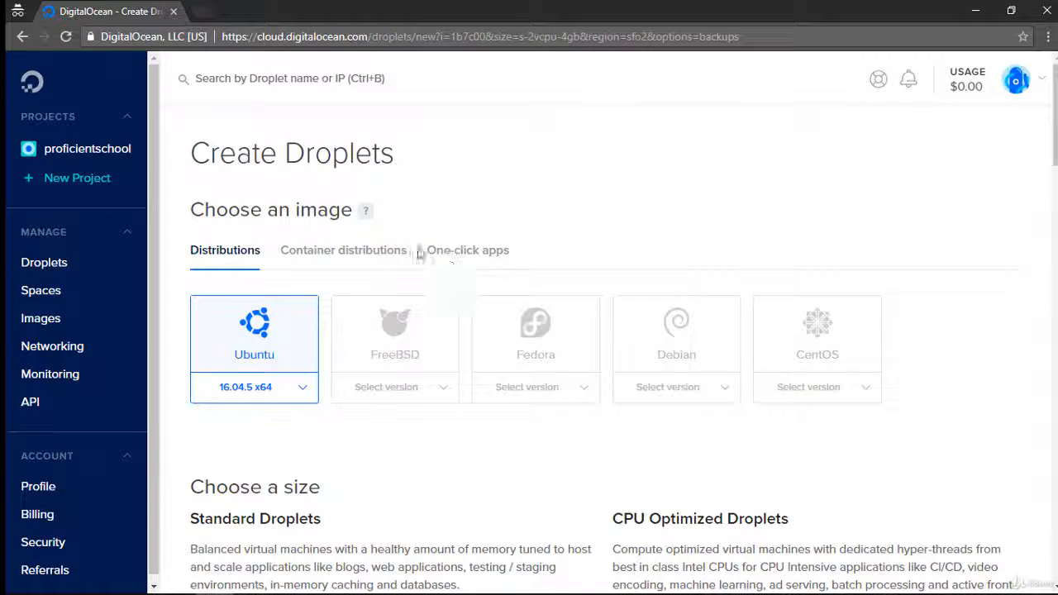
# Step: Compare the CentOS and Ubuntu images for the Droplet and check which Ubuntu versions are offered
pyautogui.scroll(-3, 659, 215)
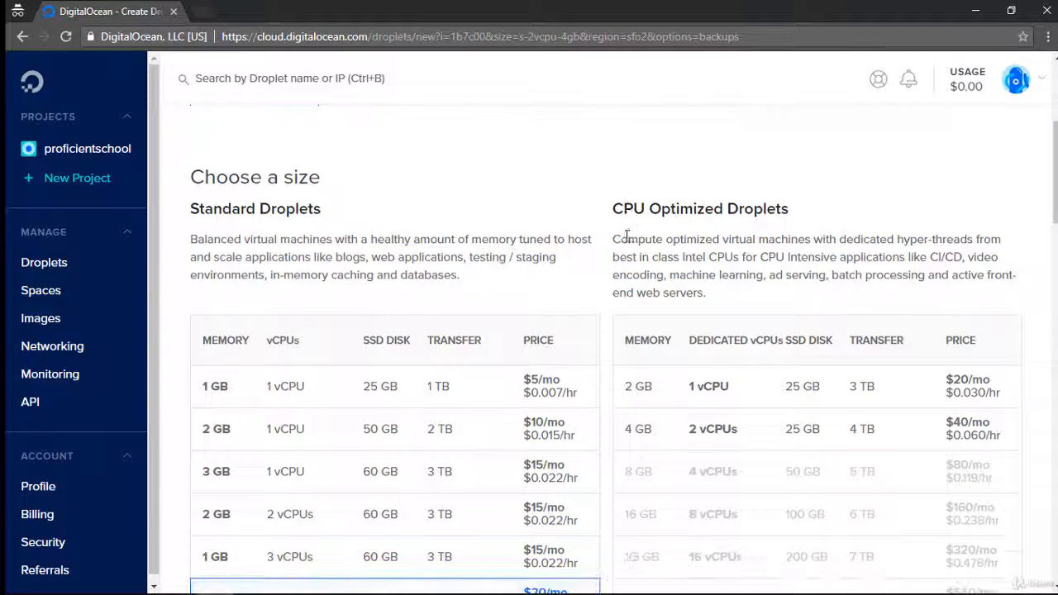
pyautogui.scroll(3, 612, 270)
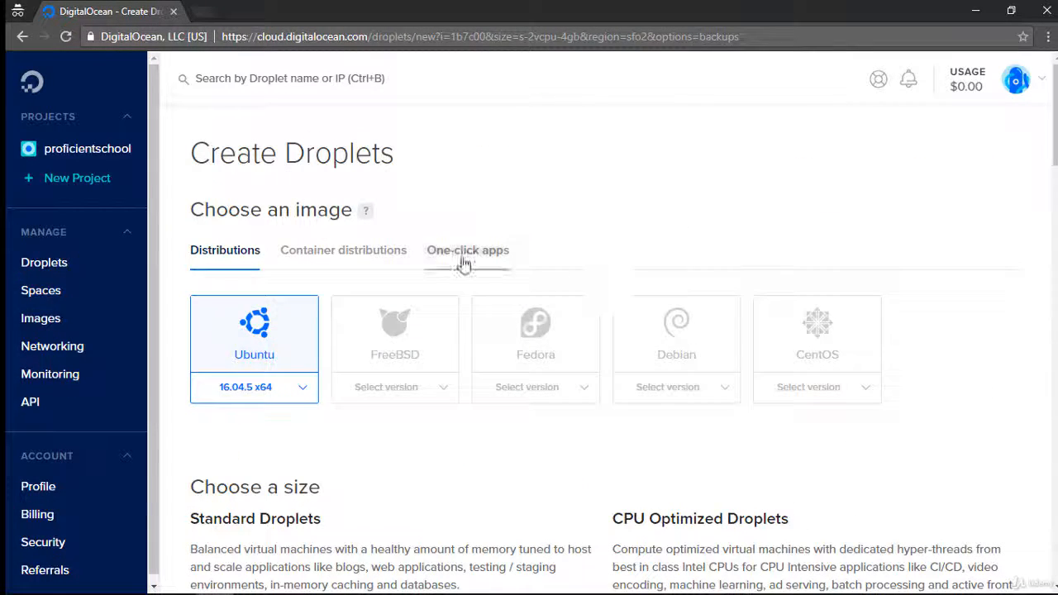
pyautogui.click(796, 357)
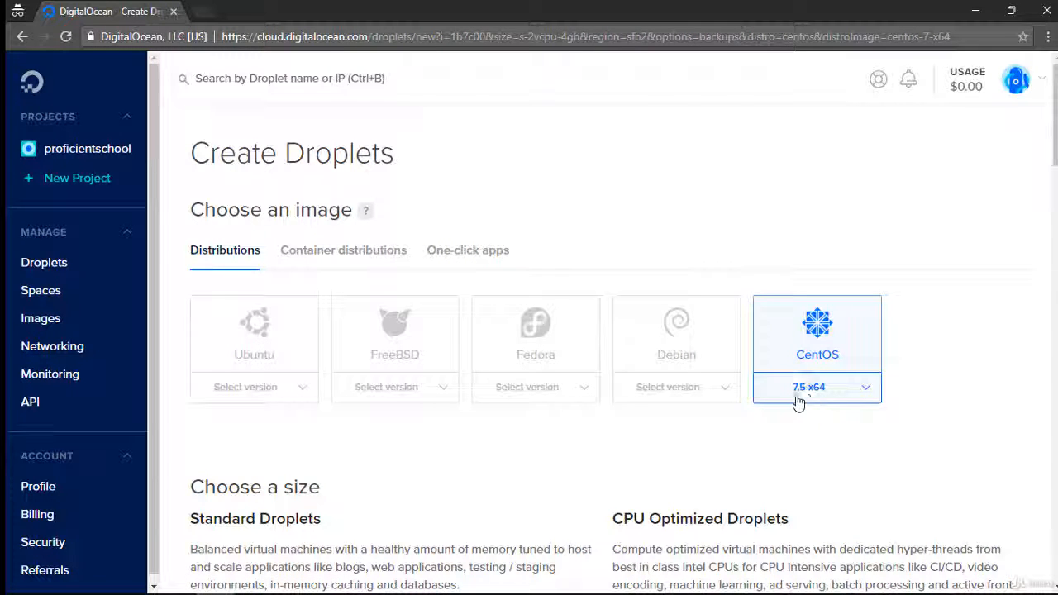
pyautogui.click(240, 358)
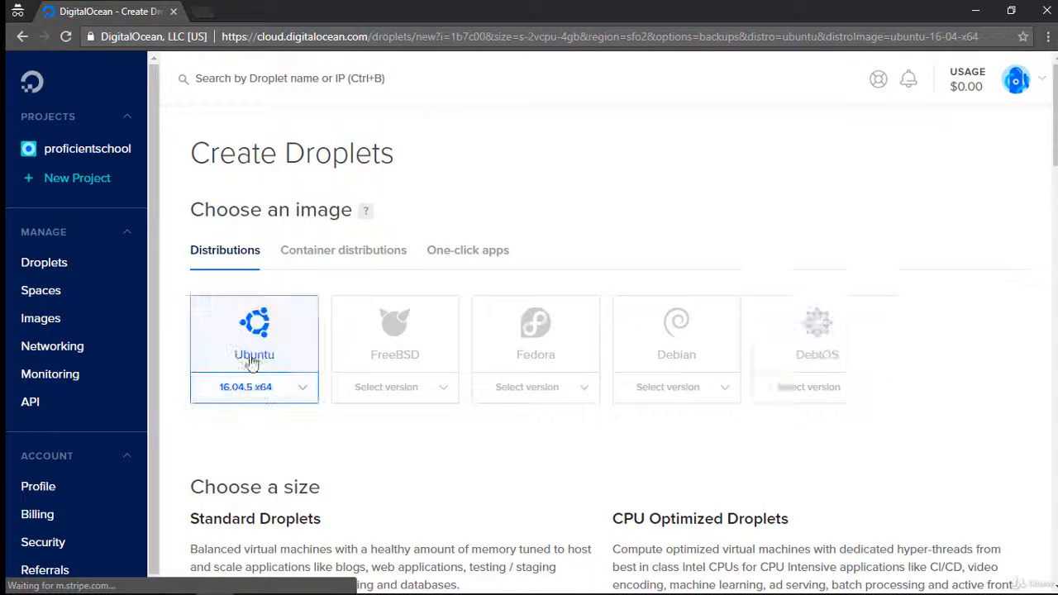
pyautogui.click(279, 396)
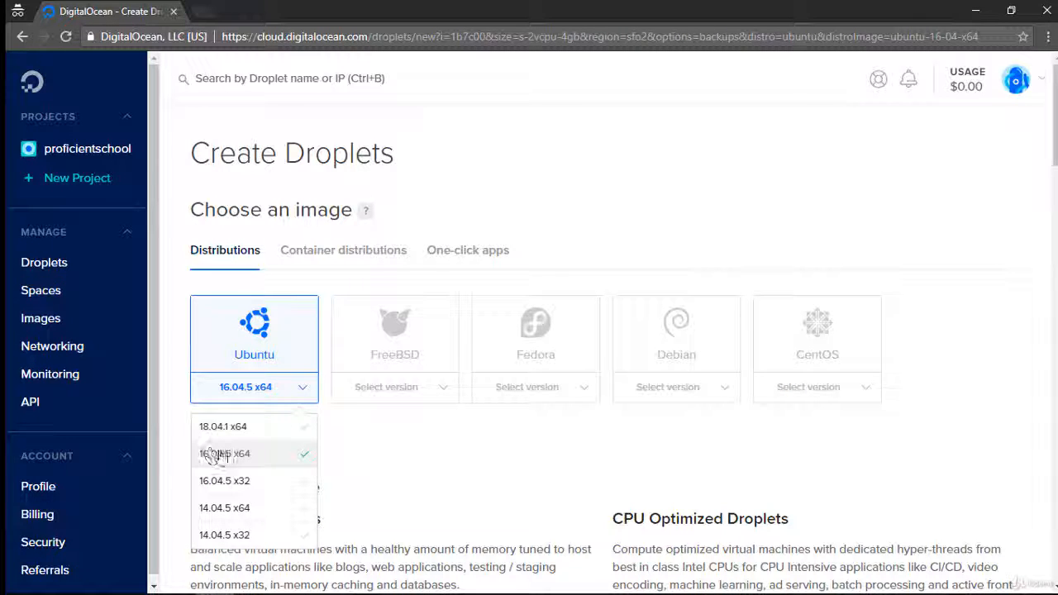
pyautogui.click(264, 389)
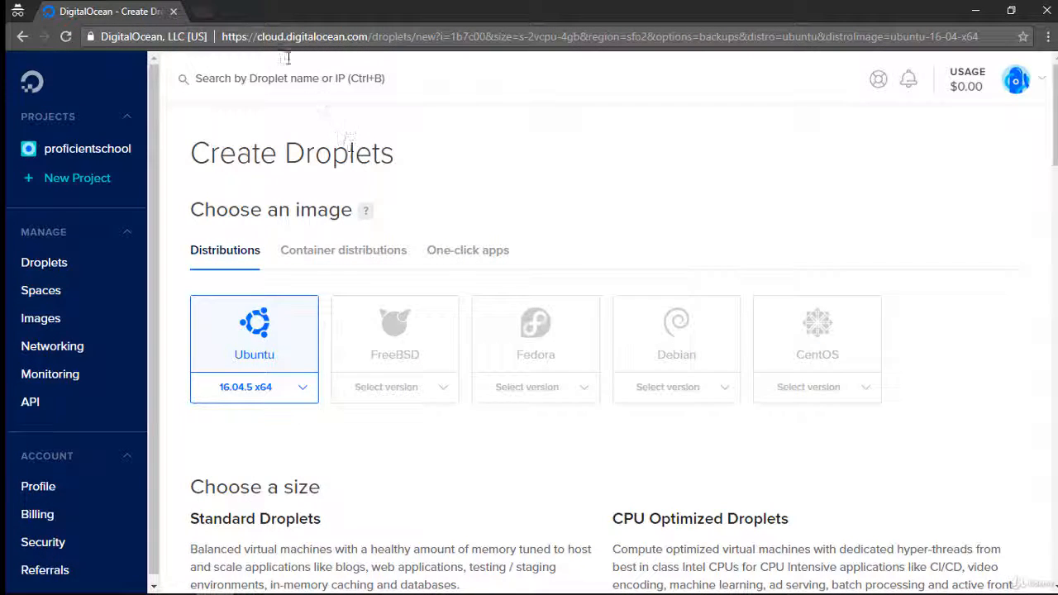
# Step: Open vestacp.com in a new tab and go to its Install page
pyautogui.click(200, 8)
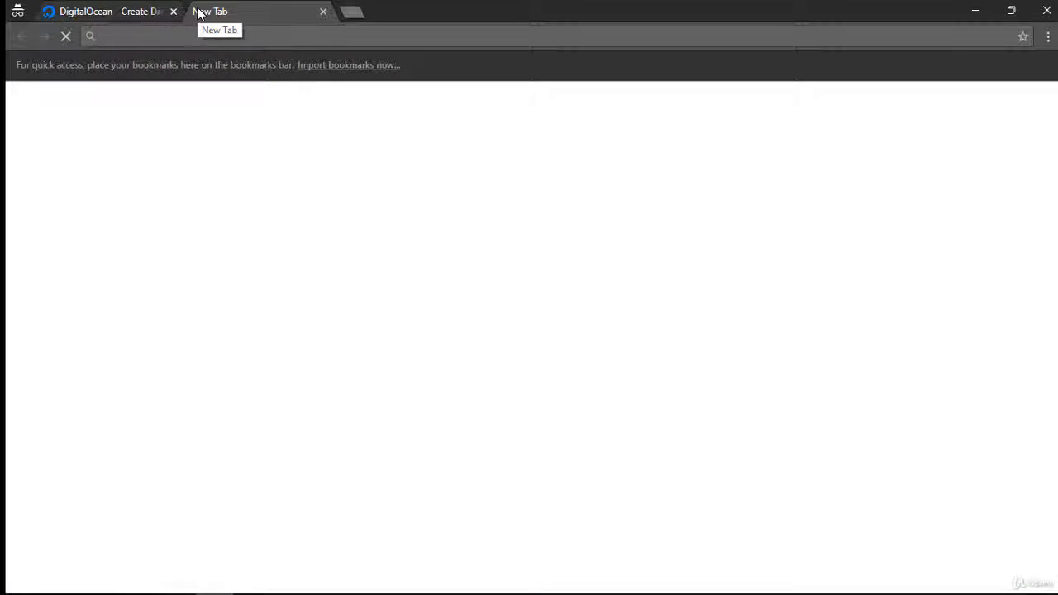
pyautogui.write('ves')
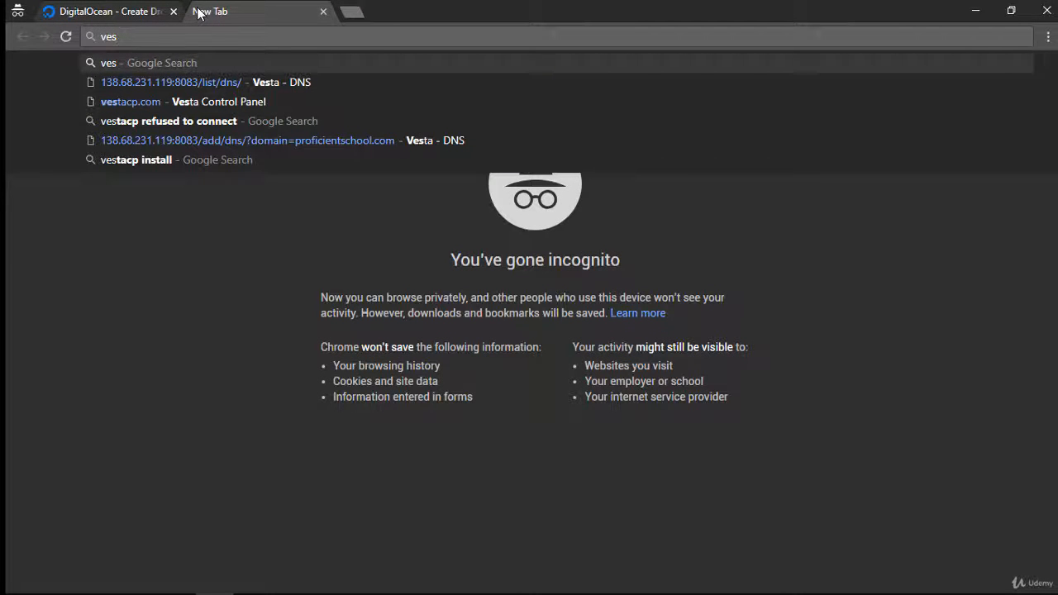
pyautogui.press('Down')
pyautogui.press('Down')
pyautogui.press('Down')
pyautogui.press('Up')
pyautogui.press('Up')
pyautogui.press('Up')
pyautogui.press('Down')
pyautogui.press('Down')
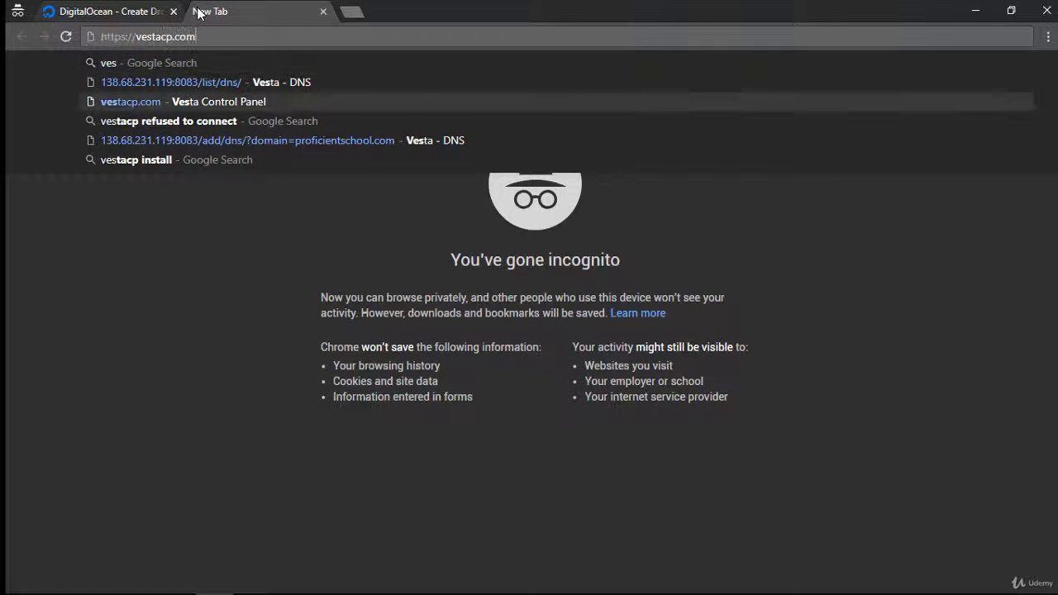
pyautogui.press('Return')
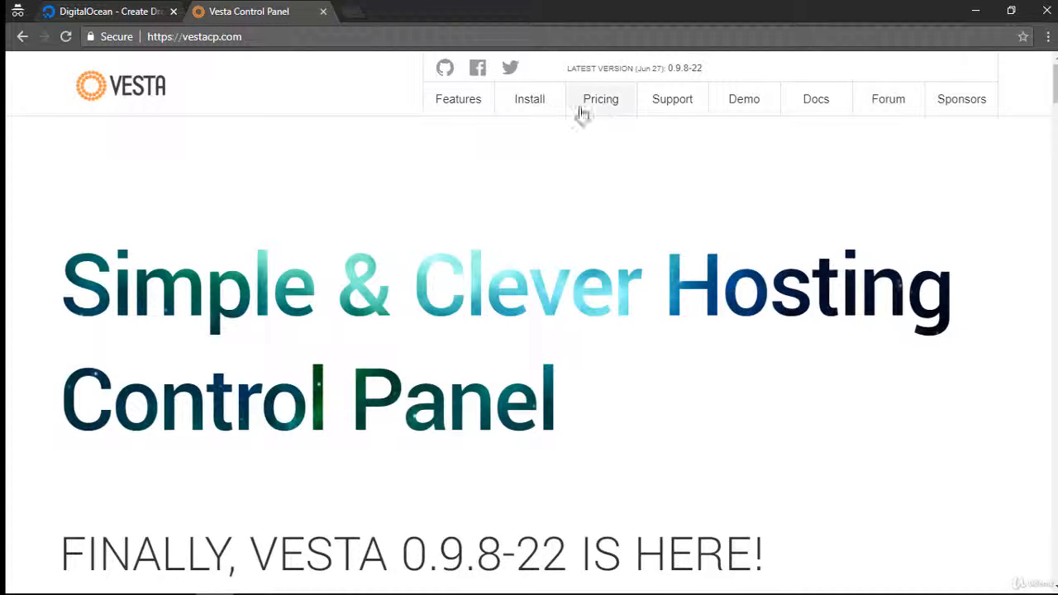
pyautogui.click(522, 110)
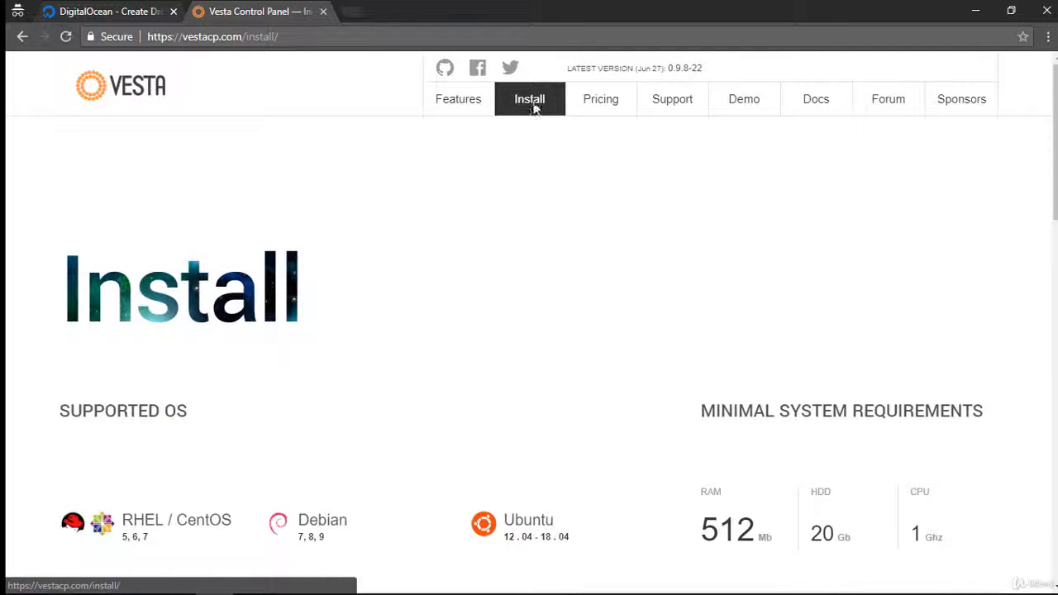
# Step: Check which RHEL/CentOS, Debian and Ubuntu versions Vesta supports, and close the Vesta page
pyautogui.scroll(-4, 503, 144)
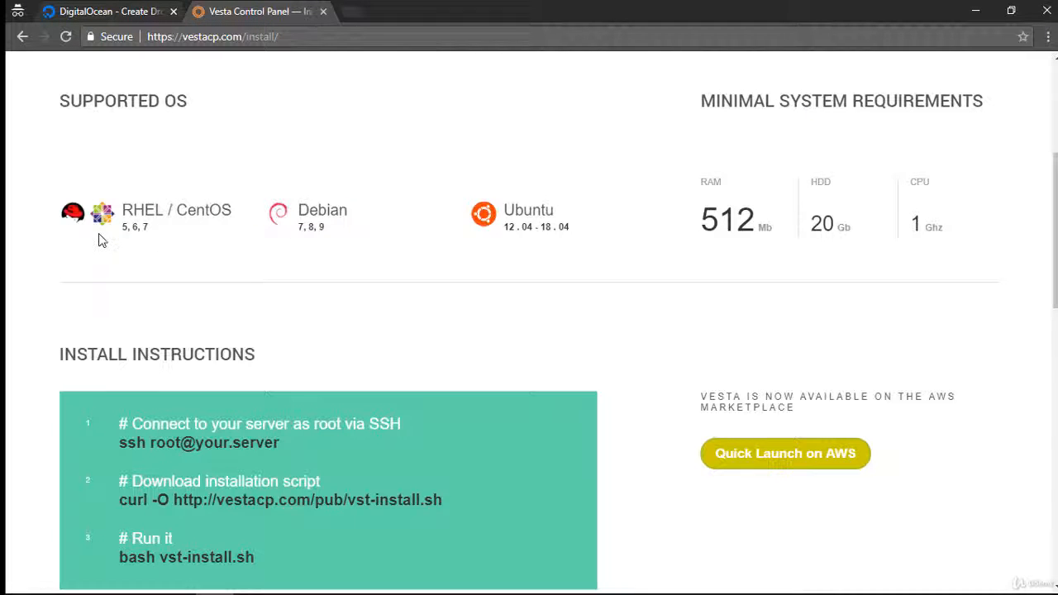
pyautogui.moveTo(123, 236); pyautogui.dragTo(179, 237)
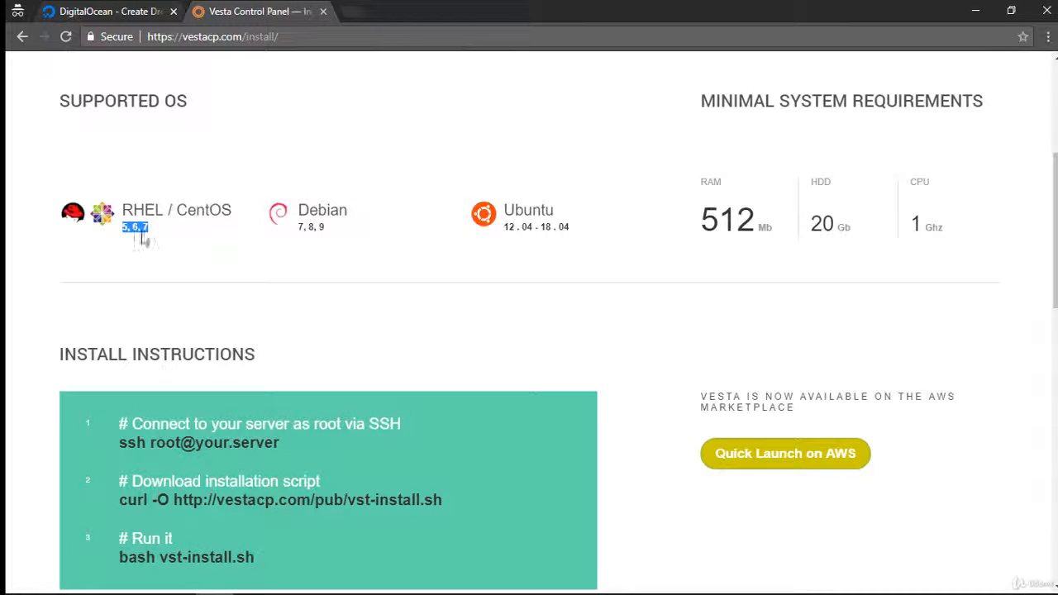
pyautogui.click(322, 243)
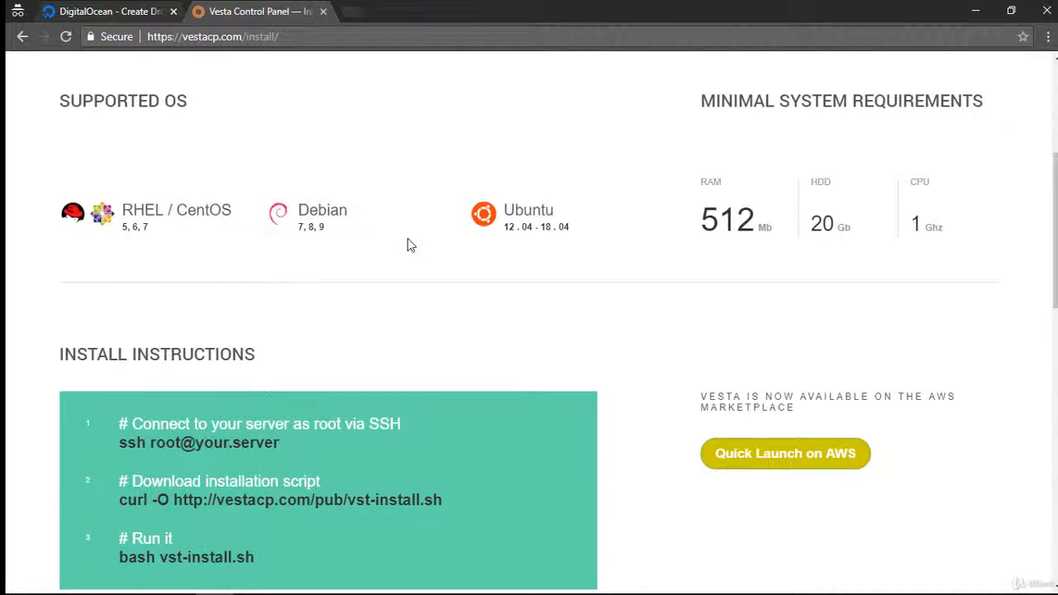
pyautogui.moveTo(501, 230); pyautogui.dragTo(583, 233)
pyautogui.click(539, 248)
pyautogui.click(324, 11)
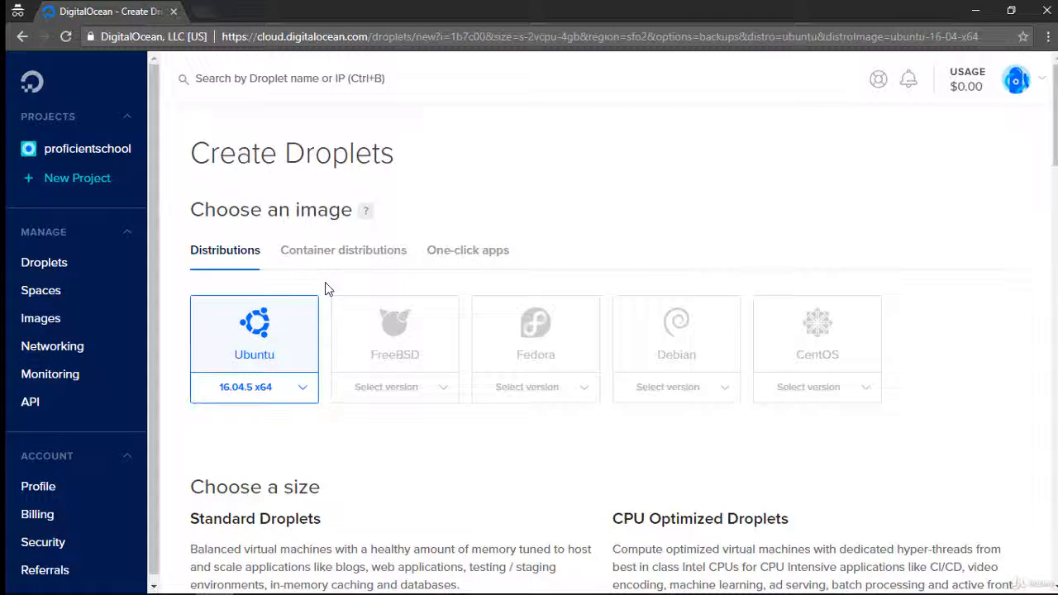
# Step: Choose Ubuntu 18.04.1 x64 as the Droplet image
pyautogui.click(257, 392)
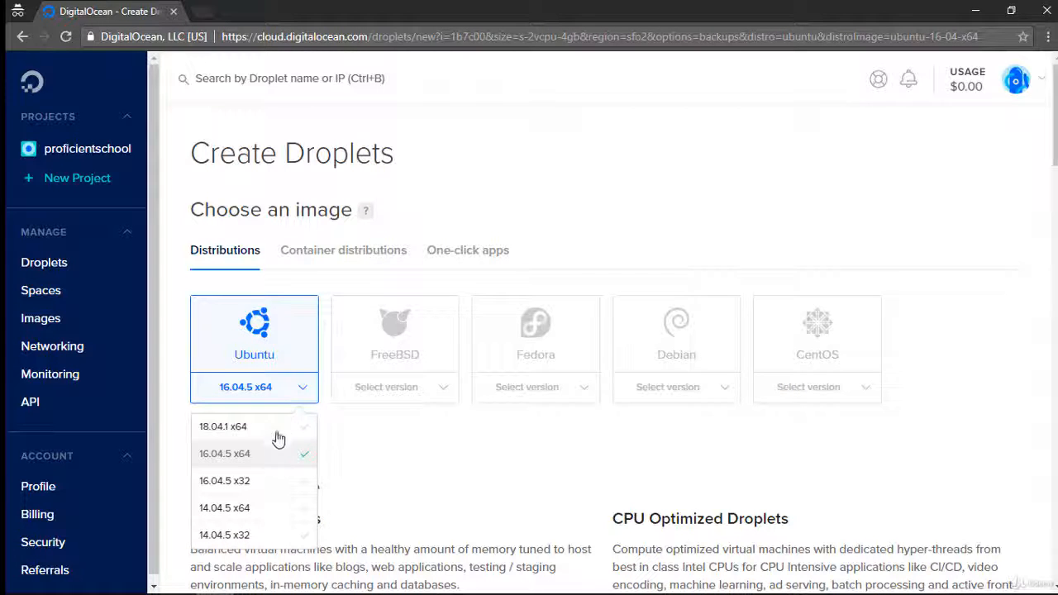
pyautogui.click(225, 428)
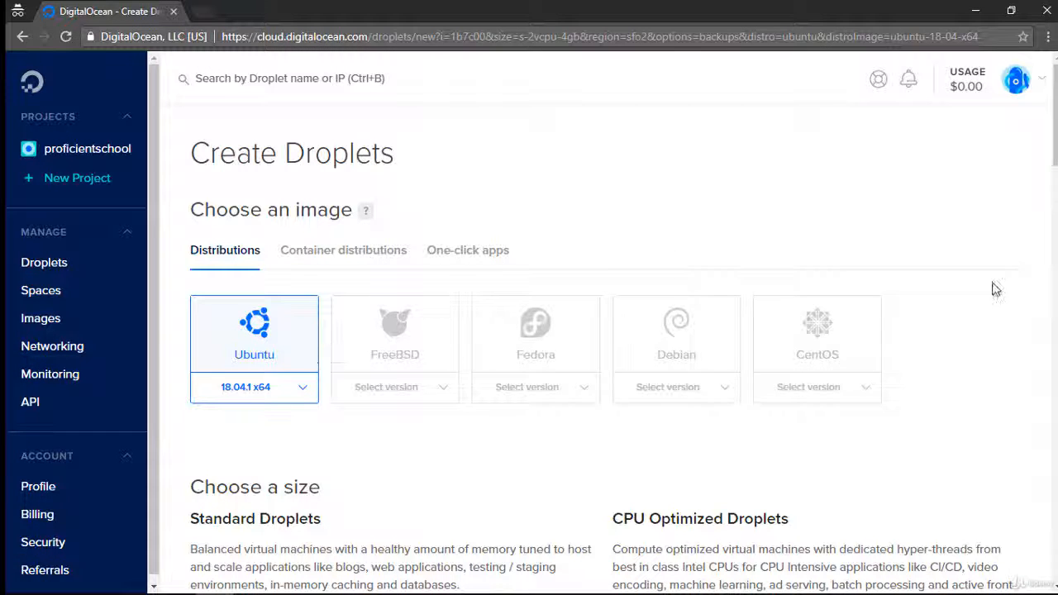
pyautogui.click(780, 381)
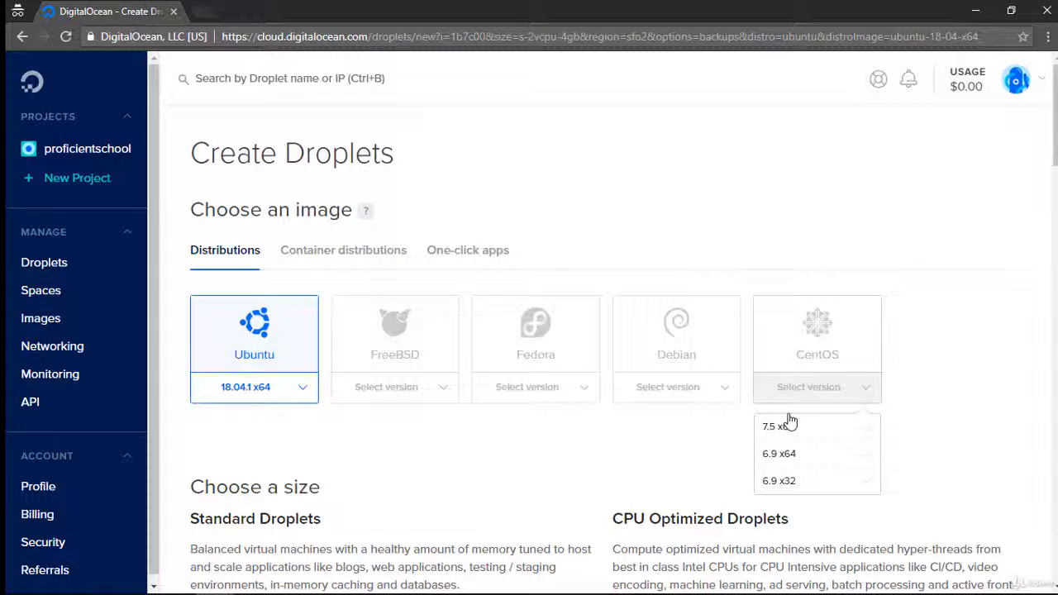
pyautogui.click(786, 427)
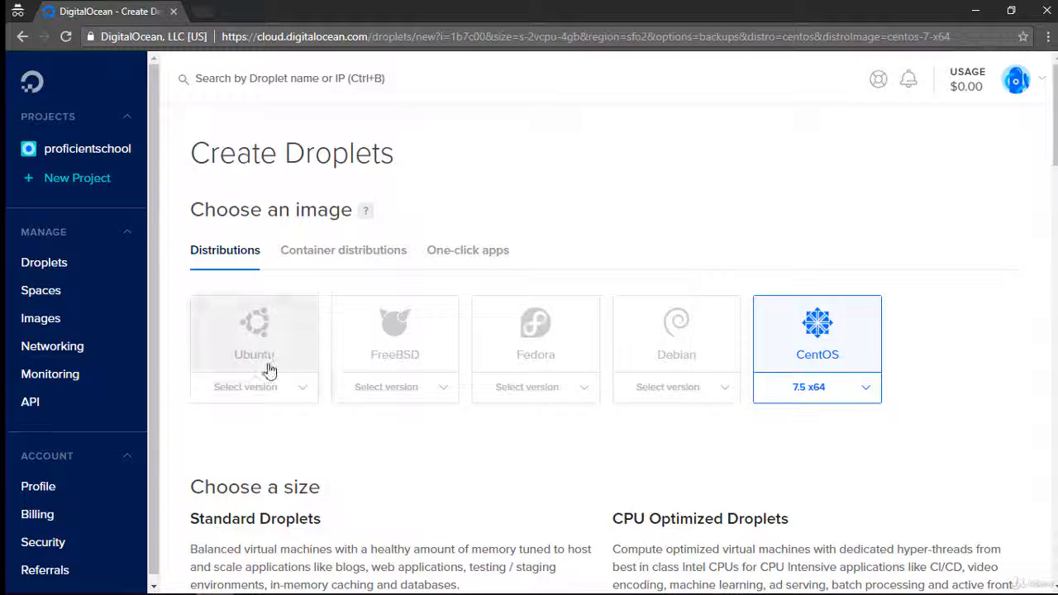
pyautogui.click(271, 397)
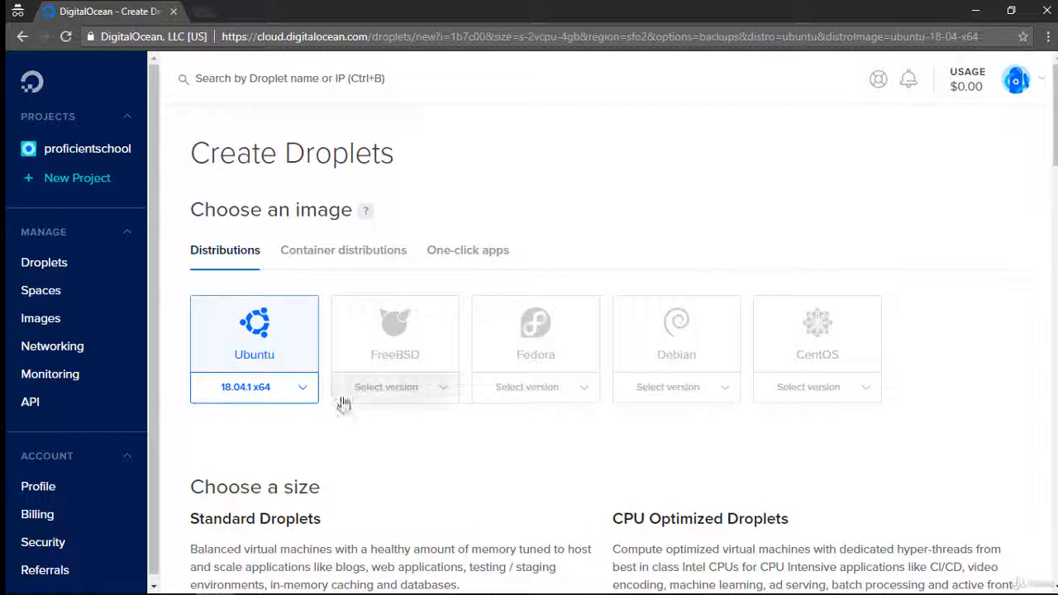
# Step: Compare the Droplet sizes and choose the Standard plan with 1 GB memory, 1 vCPU and 25 GB SSD at $5/mo
pyautogui.scroll(-7, 331, 404)
pyautogui.scroll(4, 413, 297)
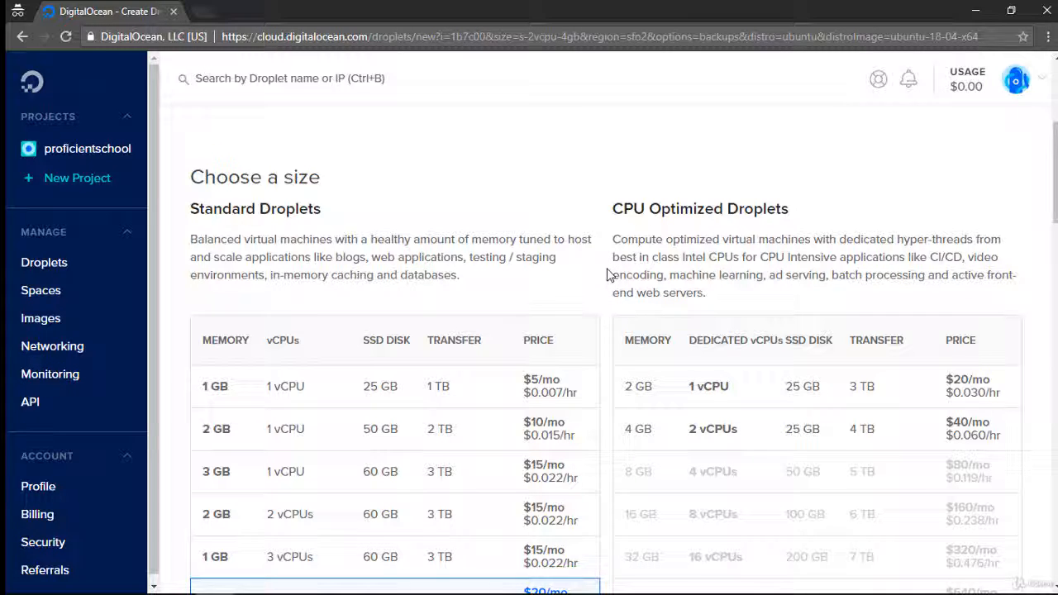
pyautogui.scroll(-10, 607, 274)
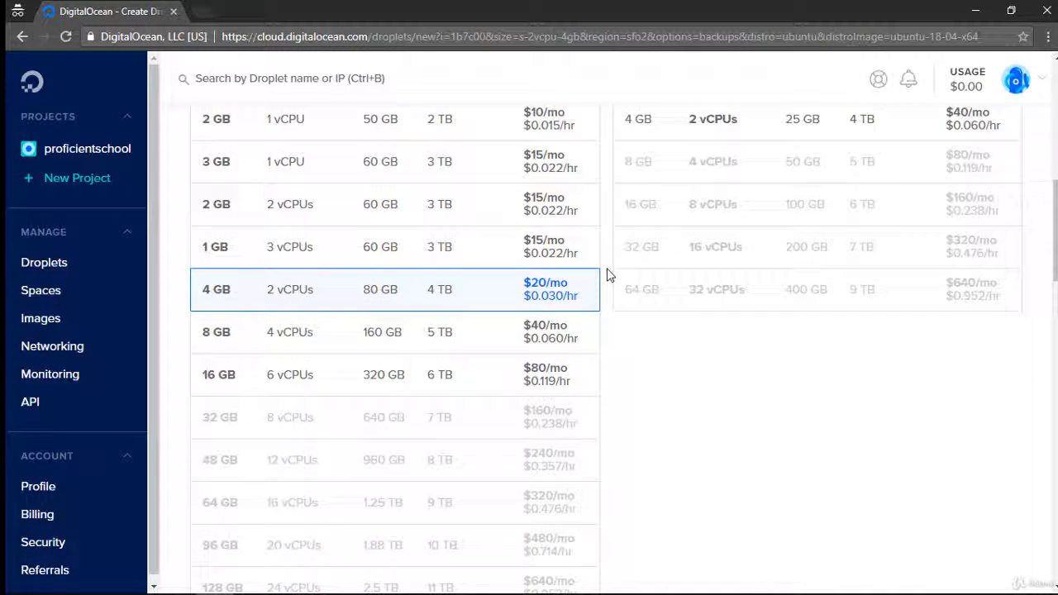
pyautogui.scroll(8, 606, 274)
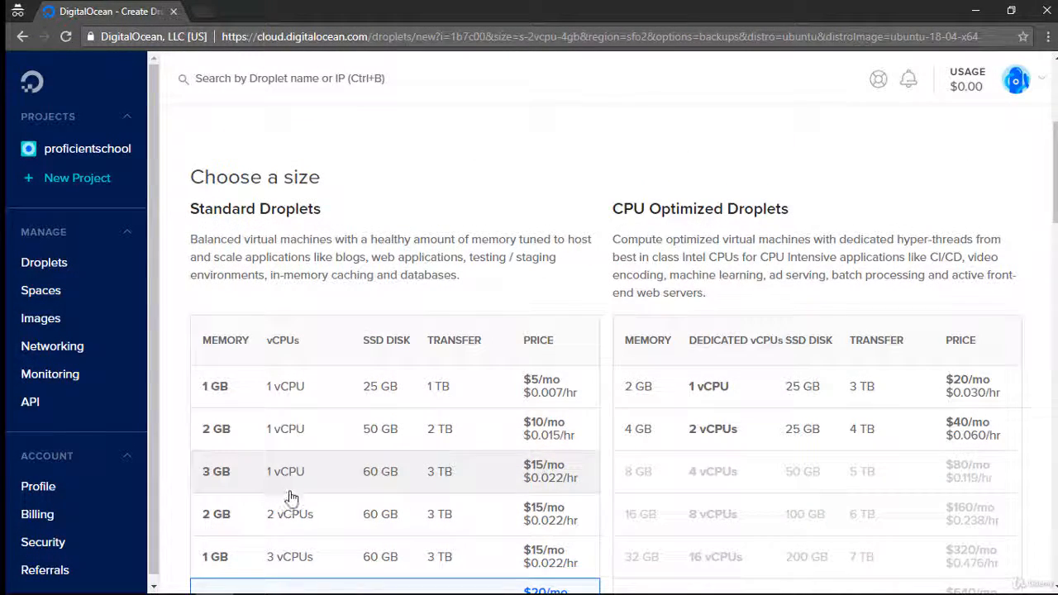
pyautogui.scroll(-4, 281, 501)
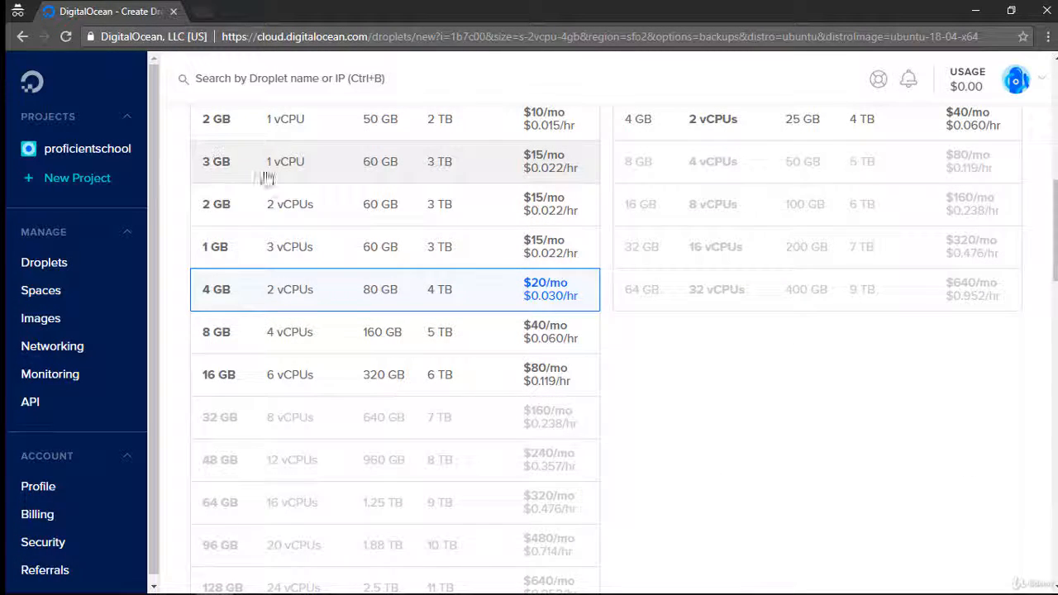
pyautogui.click(537, 172)
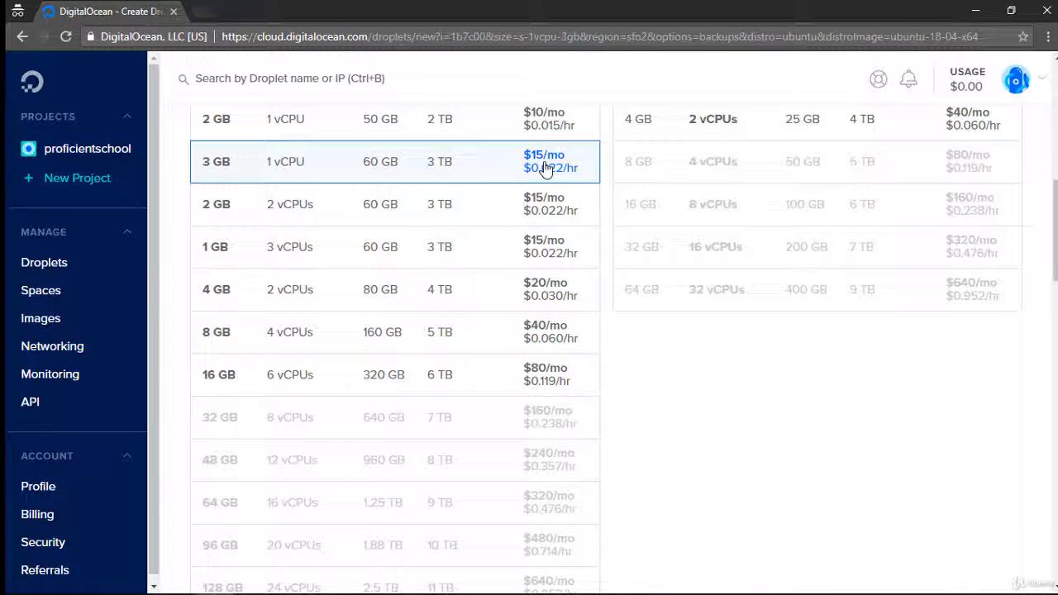
pyautogui.scroll(4, 318, 169)
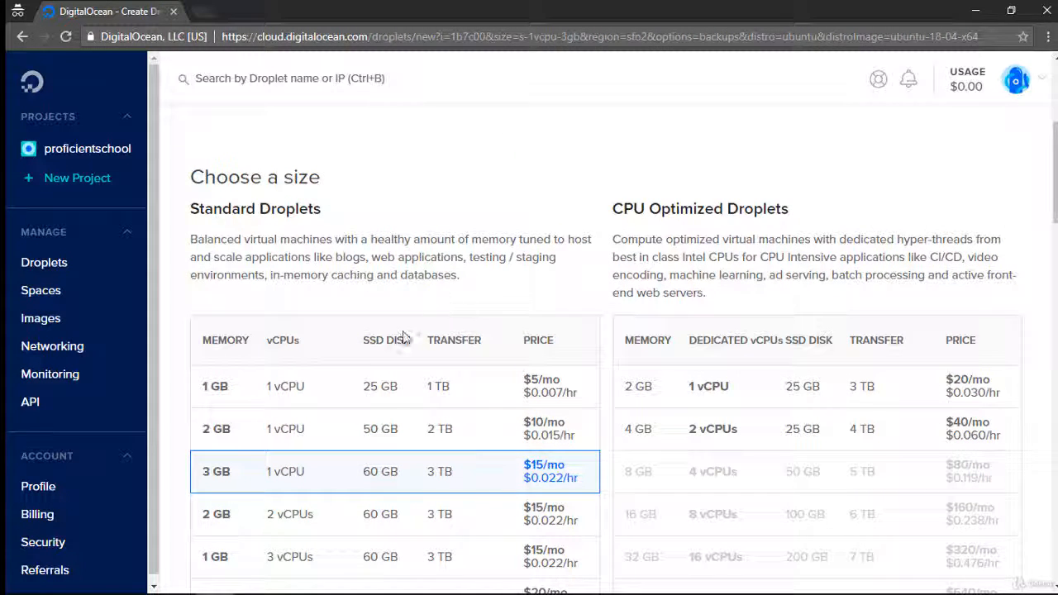
pyautogui.click(366, 384)
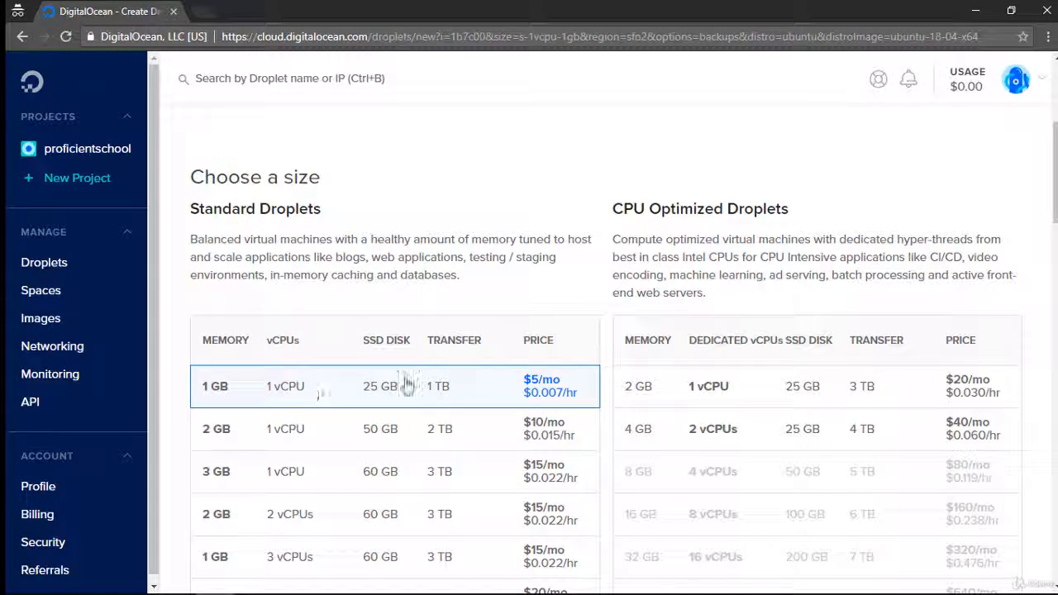
# Step: Review the schedule and monthly cost of the Droplet's automatic backups
pyautogui.scroll(-7, 578, 381)
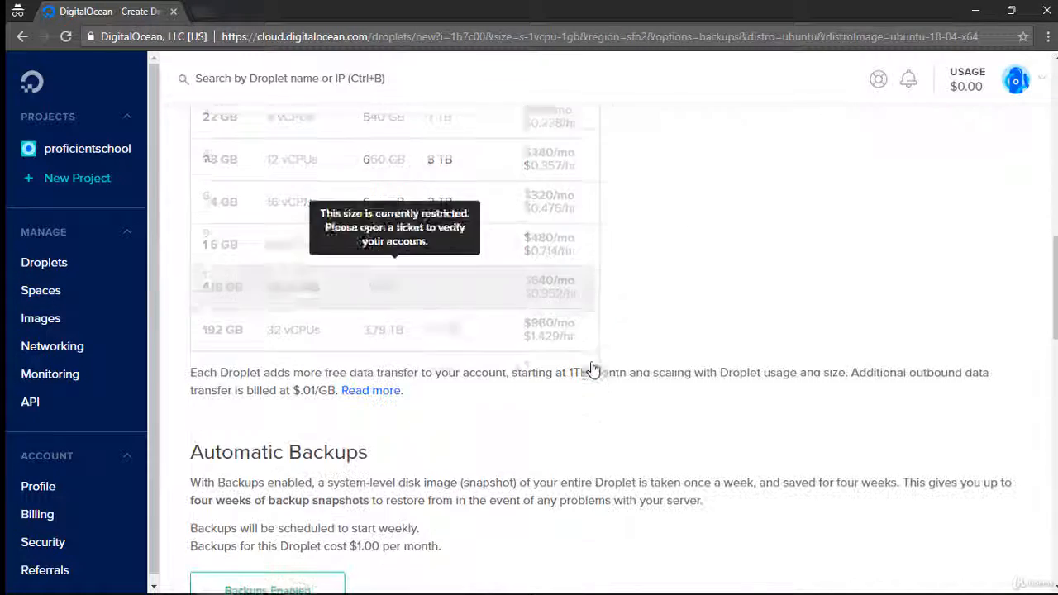
pyautogui.scroll(-4, 590, 364)
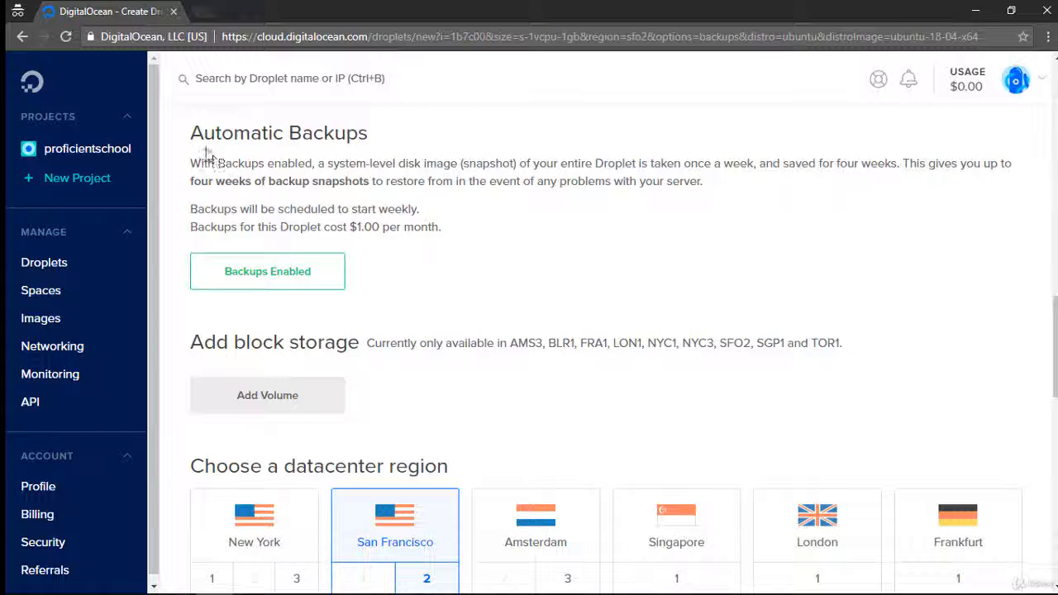
pyautogui.moveTo(203, 134); pyautogui.dragTo(349, 127)
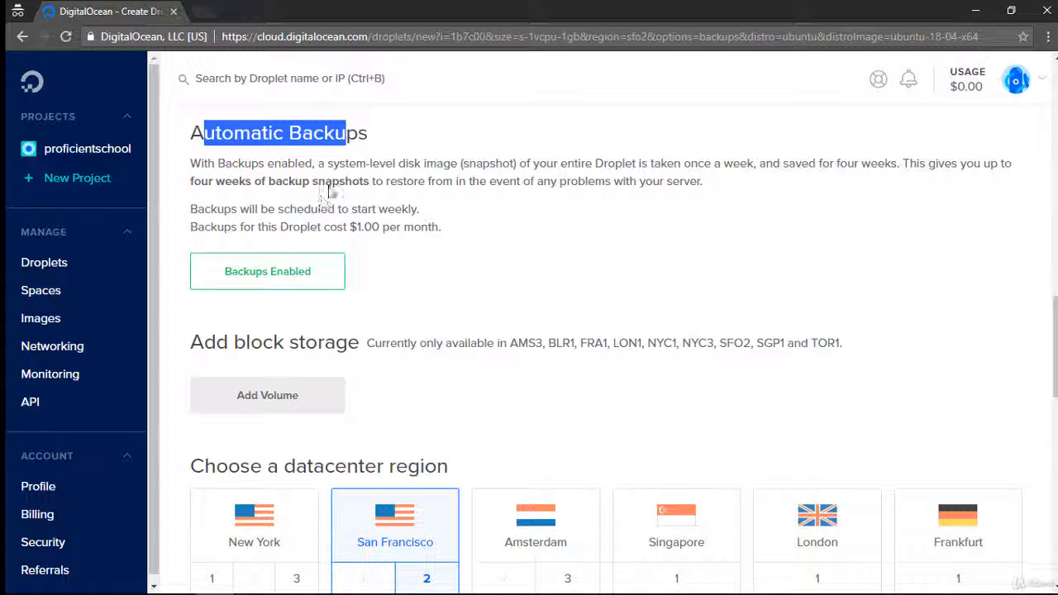
pyautogui.click(342, 183)
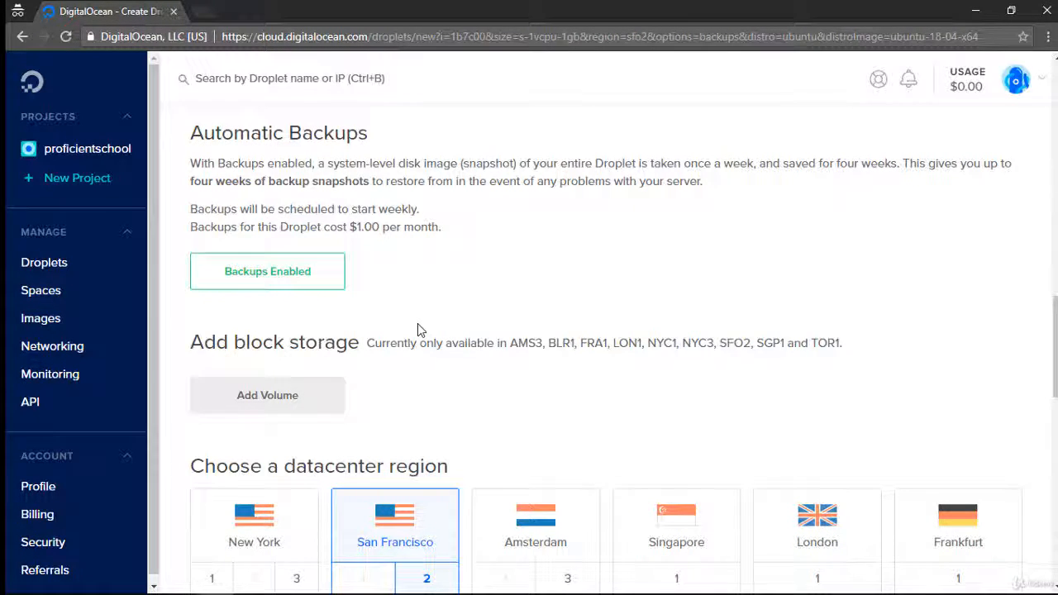
pyautogui.moveTo(349, 208); pyautogui.dragTo(407, 216)
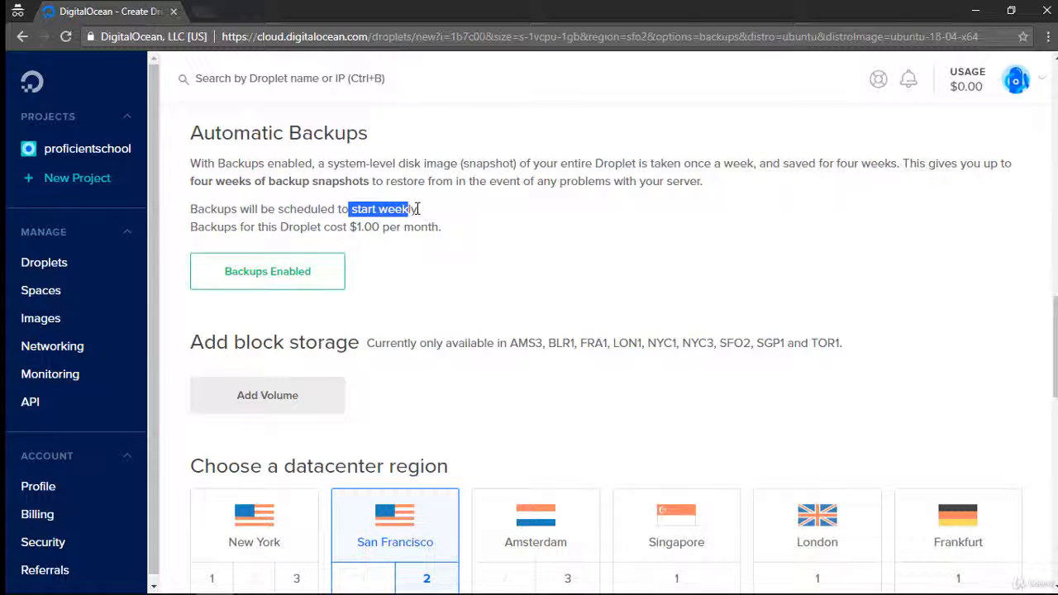
pyautogui.click(417, 209)
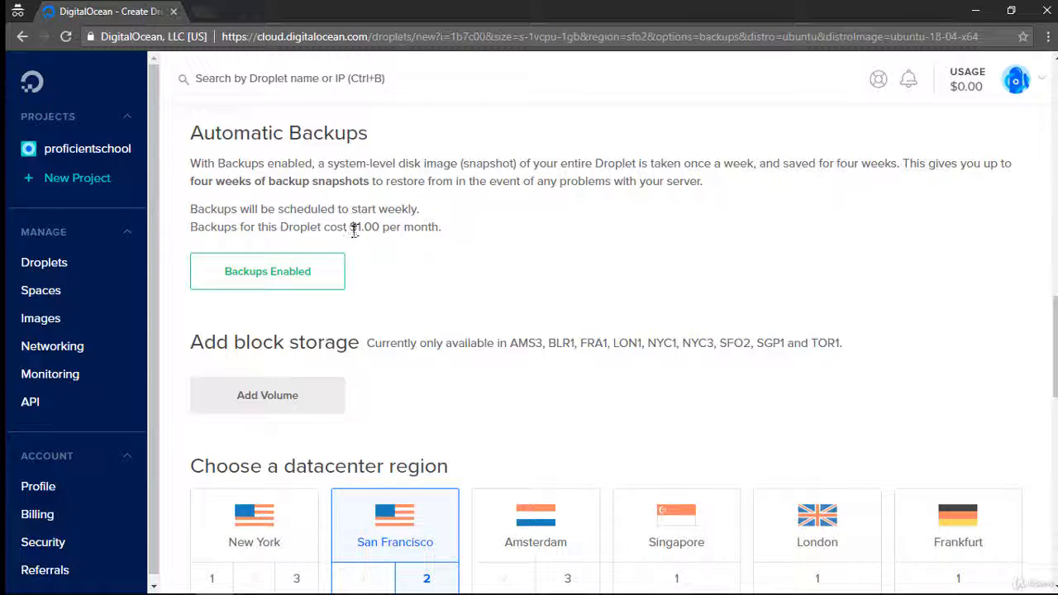
pyautogui.moveTo(351, 229); pyautogui.dragTo(386, 228)
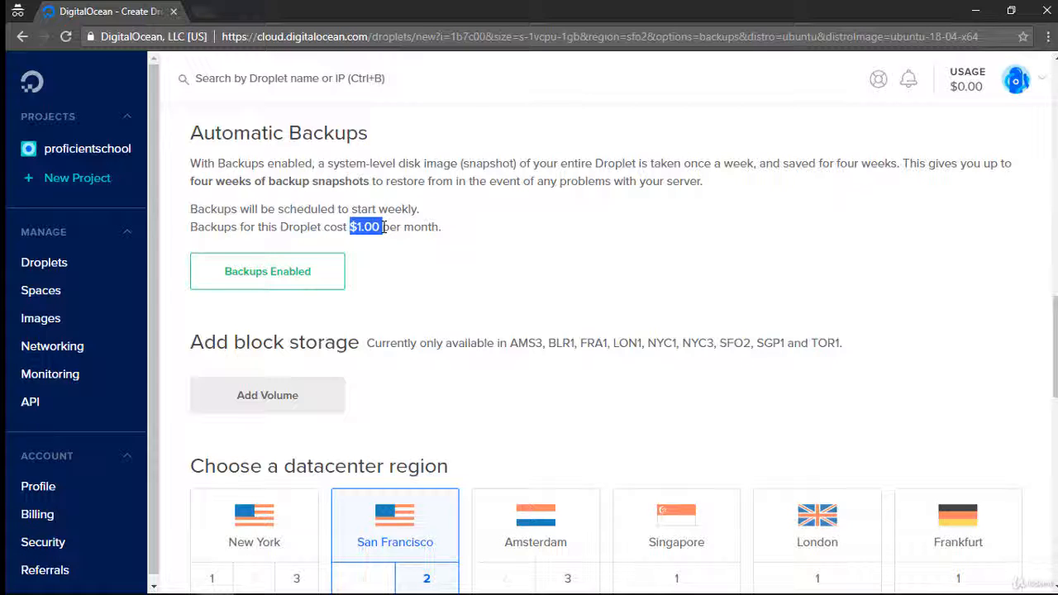
# Step: Choose New York 1 as the Droplet's datacenter region
pyautogui.scroll(-4, 385, 228)
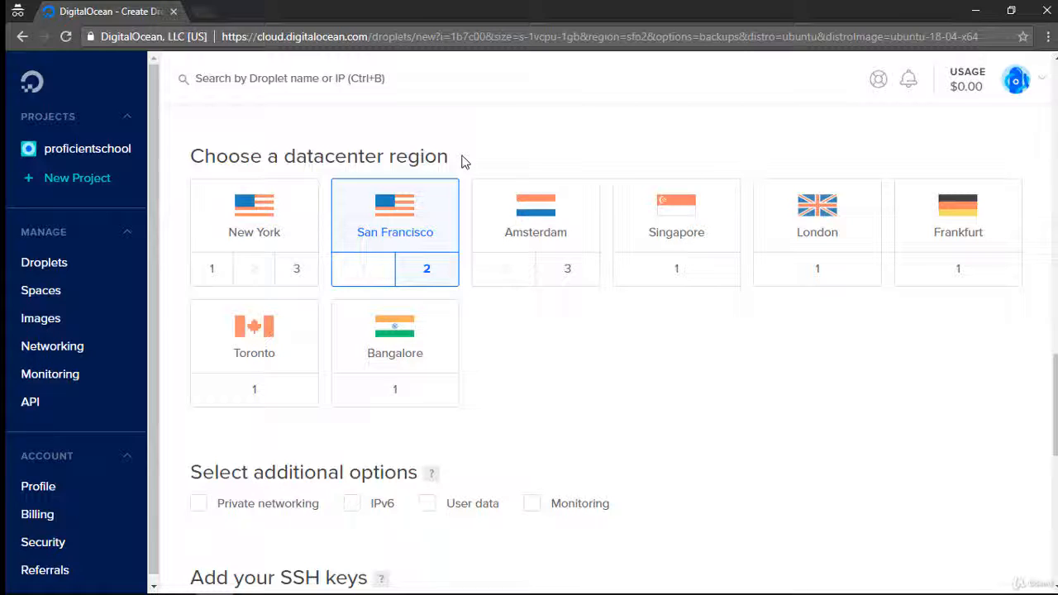
pyautogui.click(229, 269)
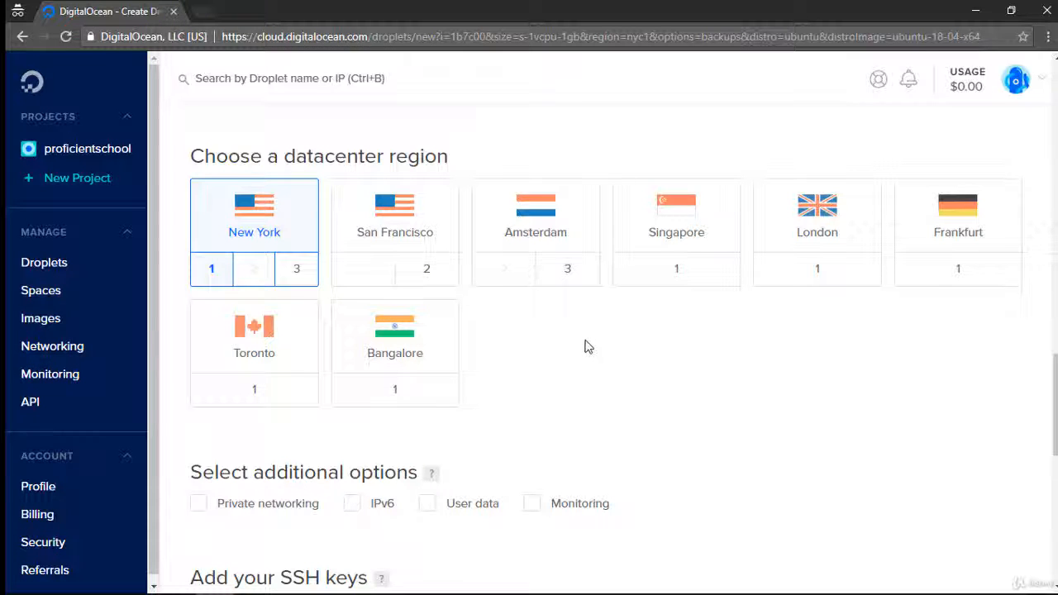
# Step: Review the additional options and the SSH keys section of the Droplet setup
pyautogui.scroll(-4, 499, 299)
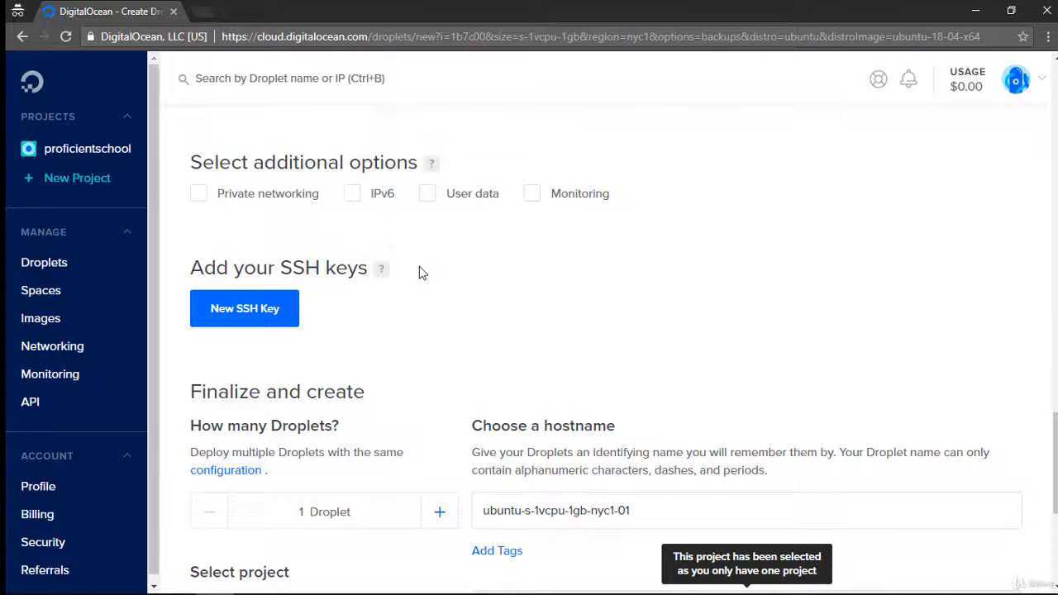
pyautogui.scroll(-3, 369, 229)
pyautogui.scroll(3, 368, 229)
pyautogui.moveTo(245, 267); pyautogui.dragTo(419, 278)
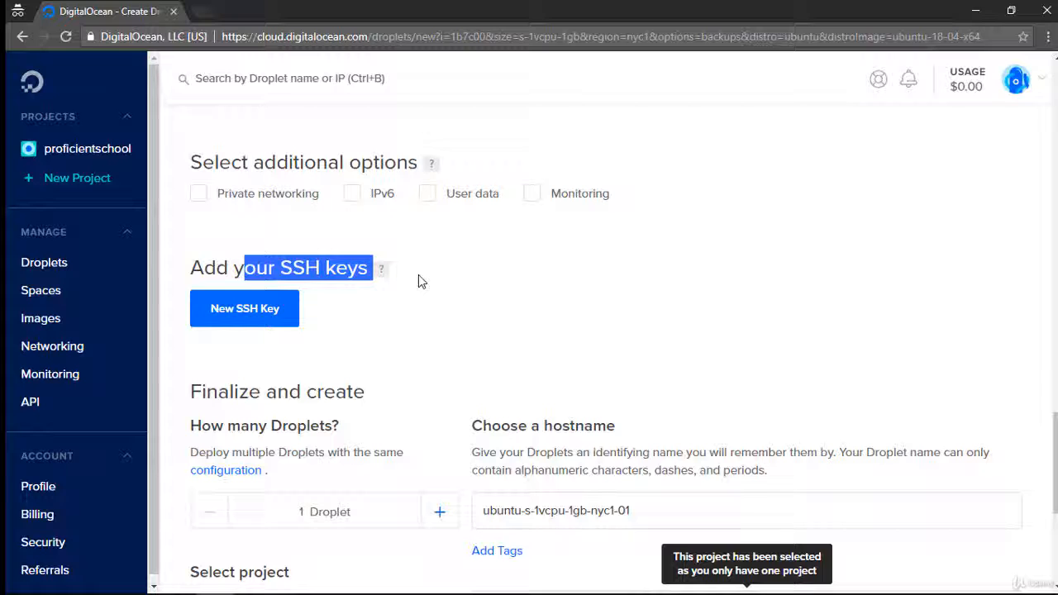
pyautogui.click(418, 276)
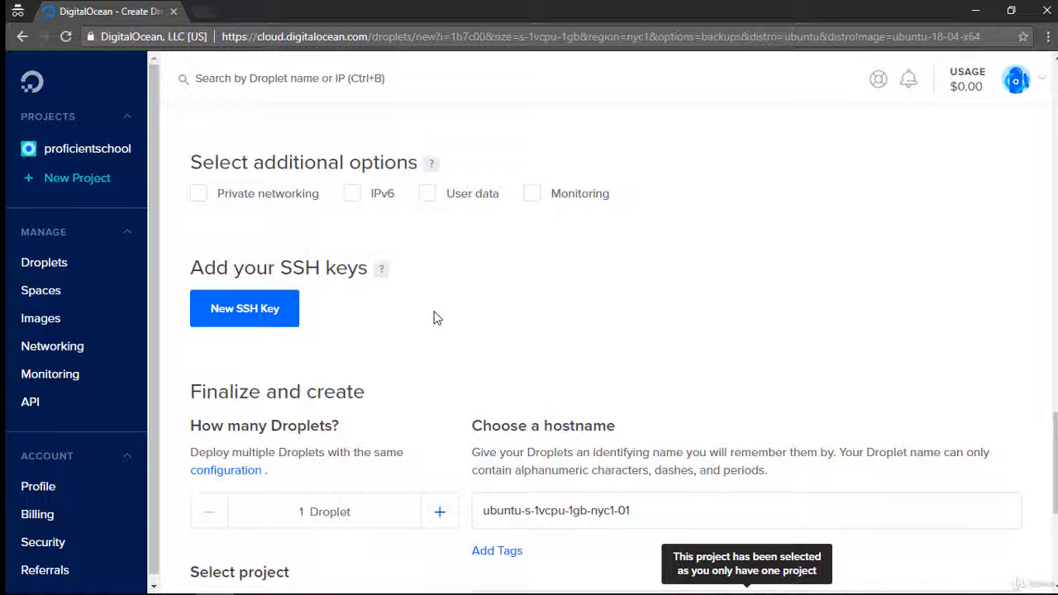
# Step: Set the Droplet's hostname to server1.proficientschool.com
pyautogui.scroll(-4, 434, 315)
pyautogui.scroll(4, 433, 316)
pyautogui.click(673, 501)
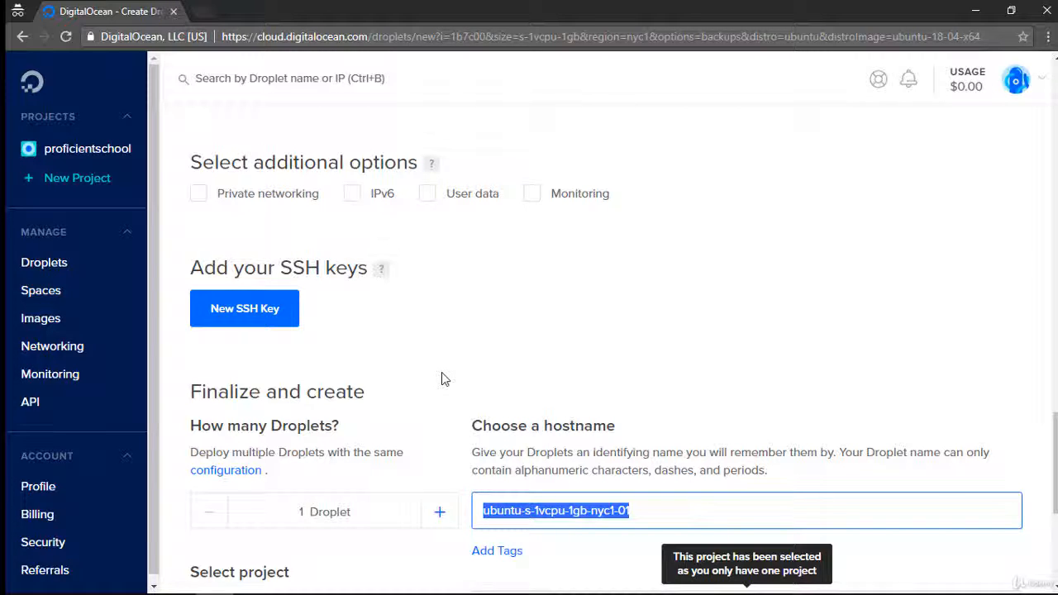
pyautogui.write('proficients')
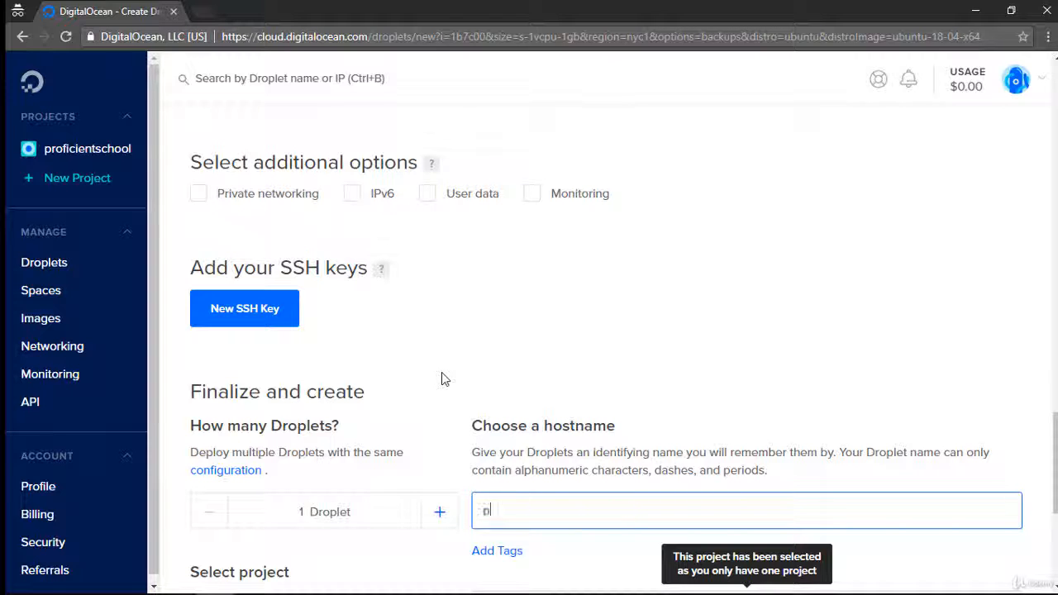
pyautogui.write('chool.com')
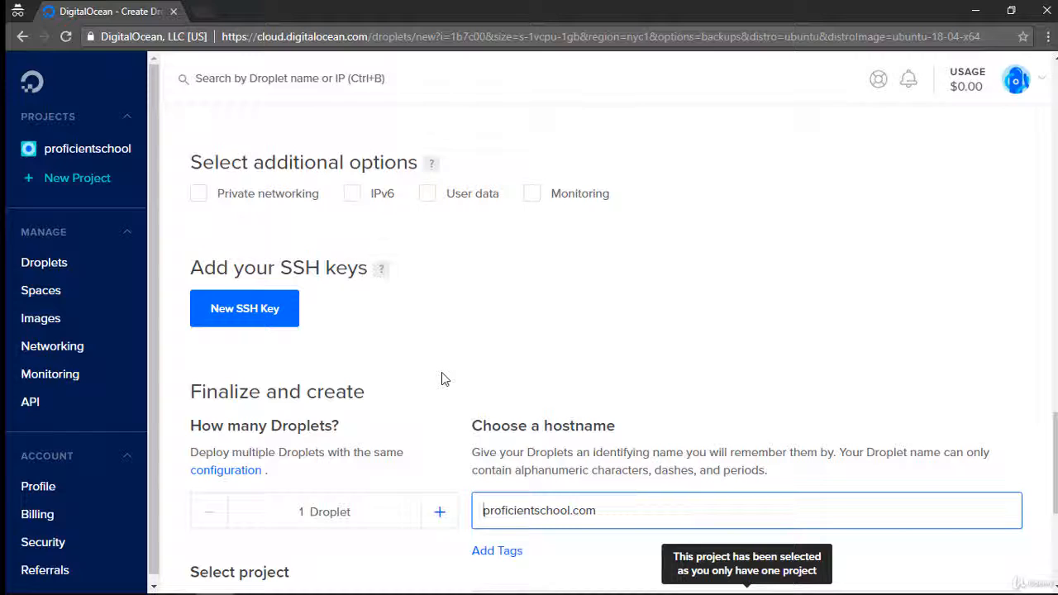
pyautogui.write('ser')
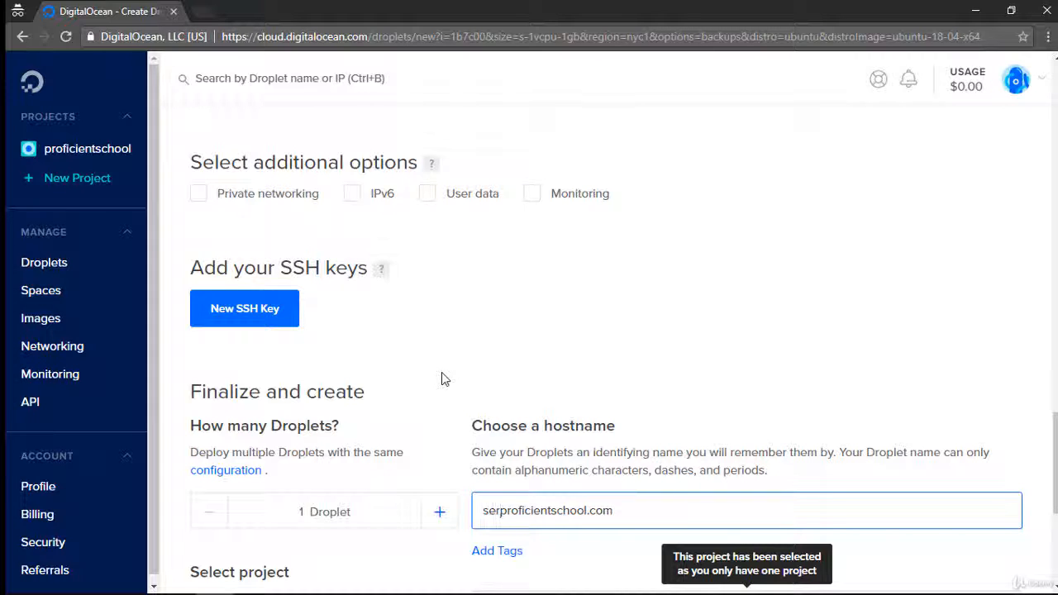
pyautogui.write('ver1.')
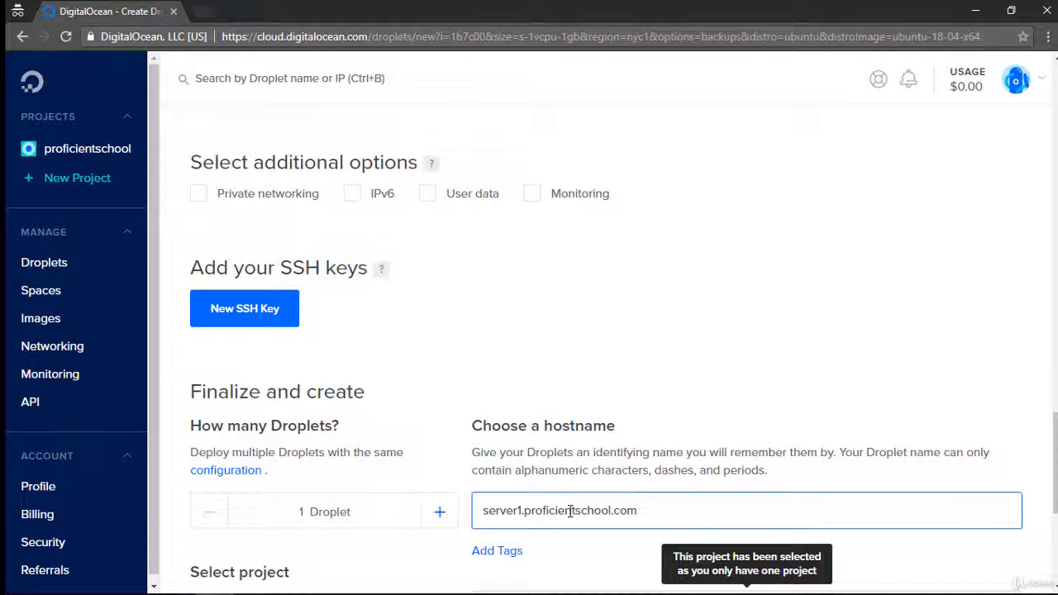
# Step: Create the Droplet in the proficientschool project and dismiss the projects introduction and navigation notices
pyautogui.scroll(-4, 575, 364)
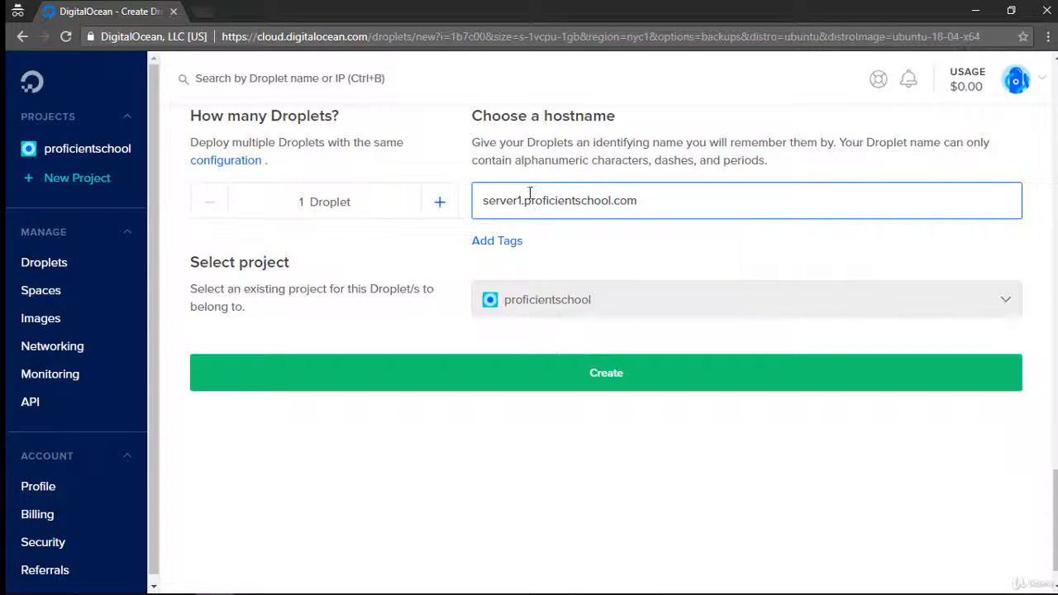
pyautogui.click(593, 379)
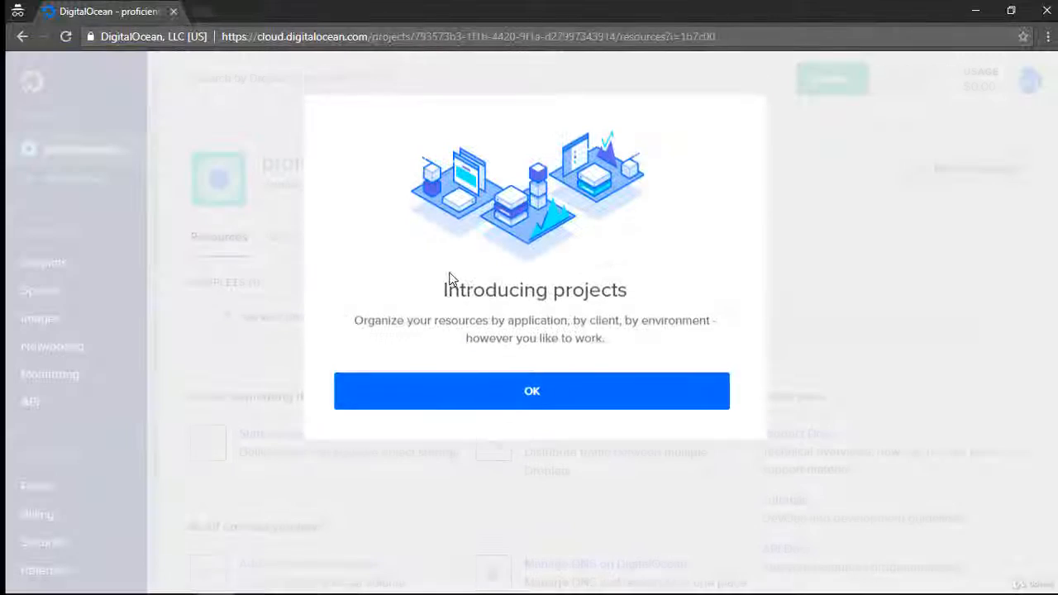
pyautogui.click(524, 401)
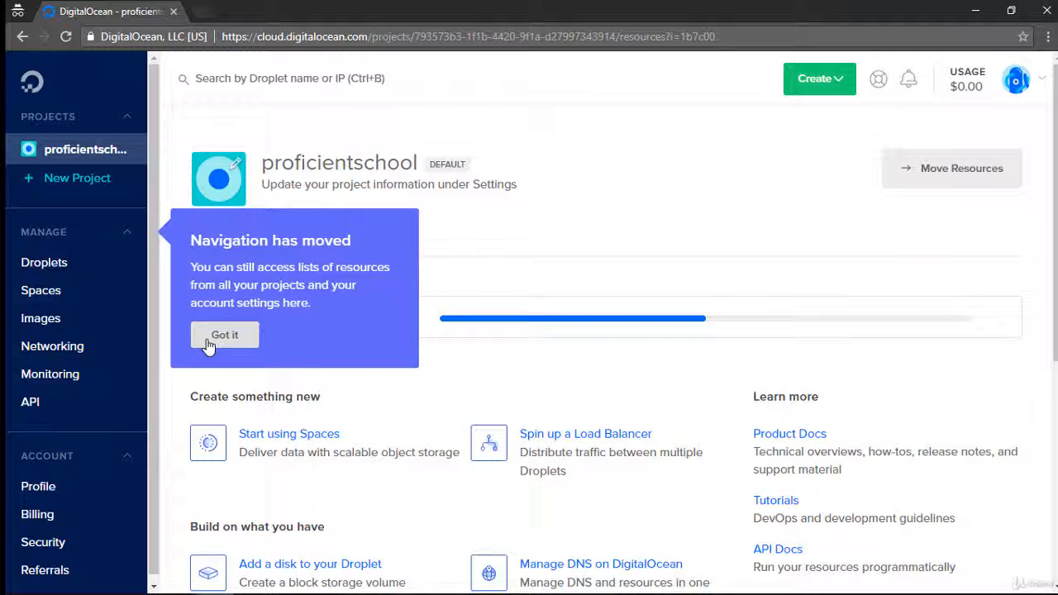
pyautogui.click(224, 336)
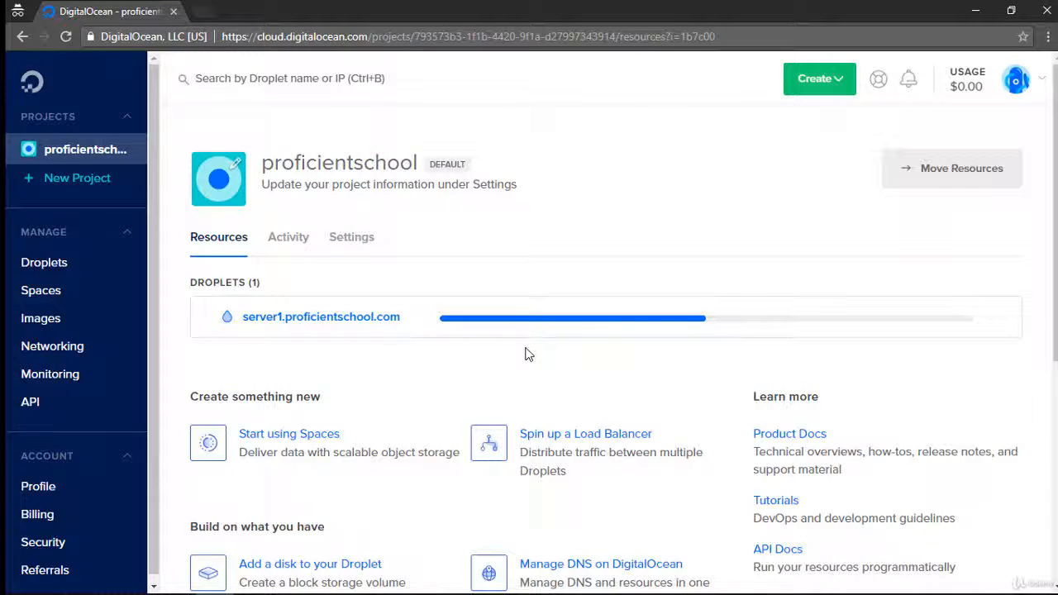